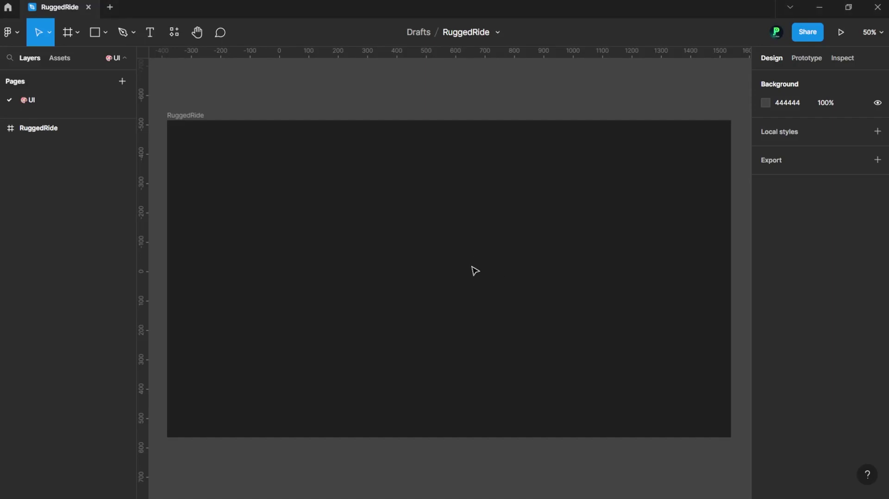
Paste the ATV photo, shrink it and move it to the frame's lower right.
key(ctrl+v)
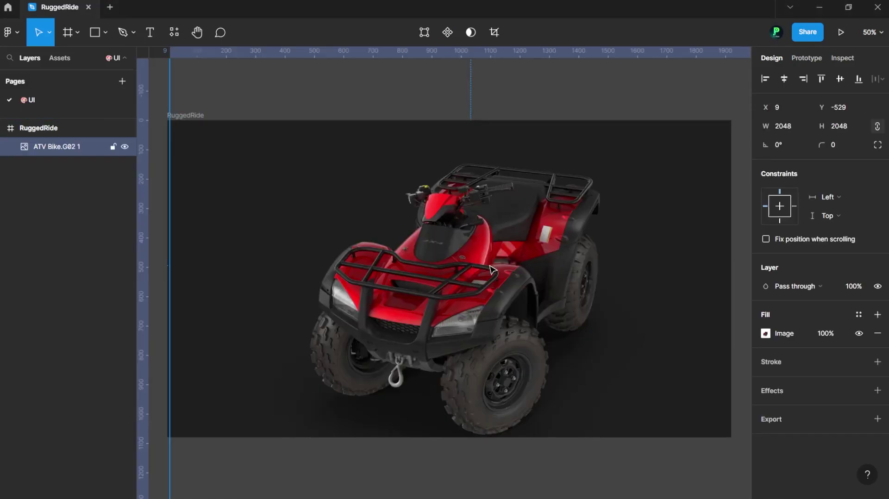
scroll(490, 265, down, 3)
drag(638, 423, 534, 342)
drag(436, 256, 545, 297)
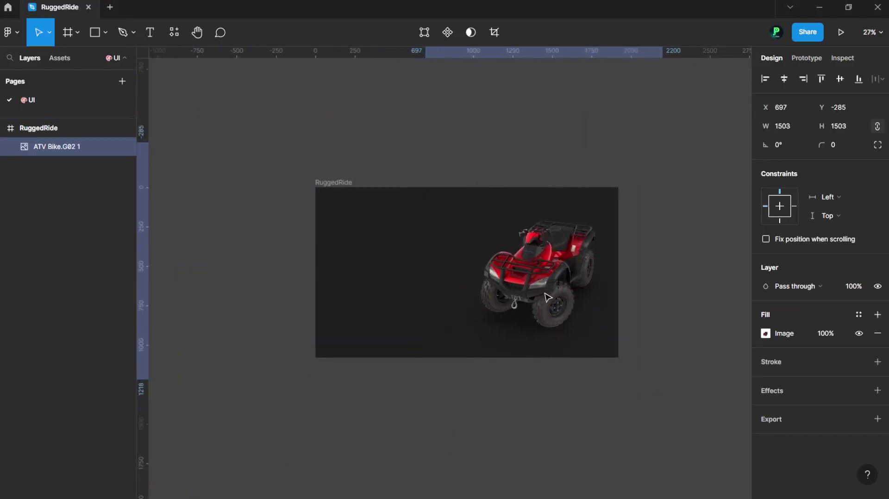
scroll(544, 297, up, 3)
click(225, 113)
scroll(272, 91, up, 1)
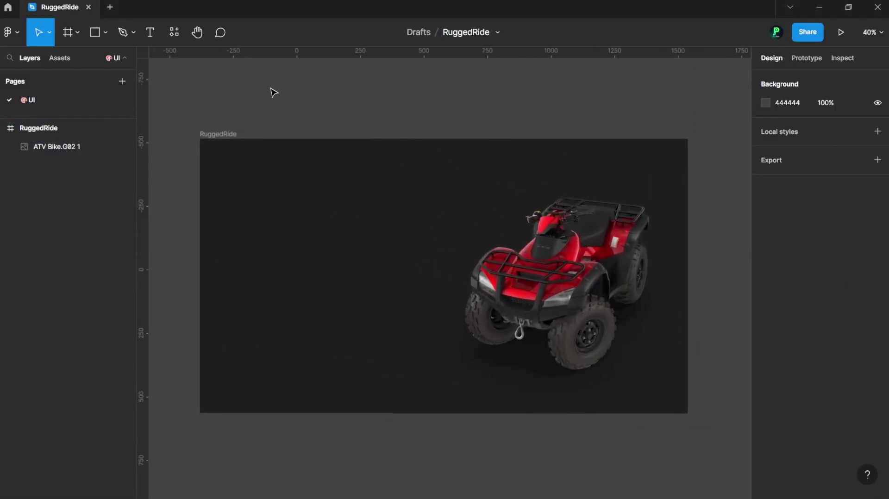
Start the logo text near the frame's top left, typing 'RuggedRide'.
key(t)
click(231, 155)
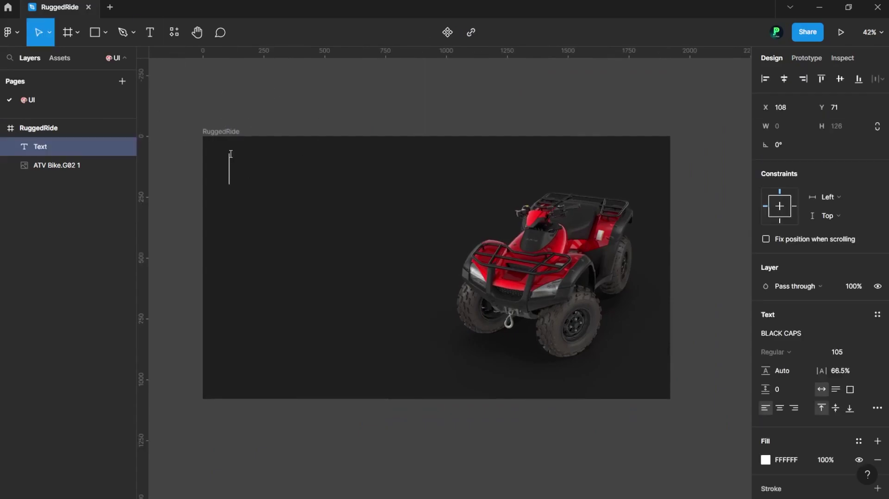
scroll(231, 155, up, 2)
text(RuggedRide)
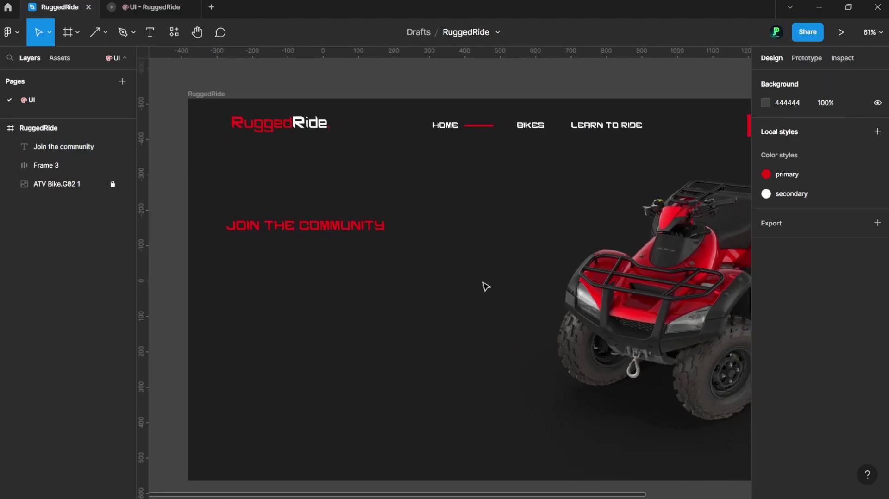
Position the JOIN THE COMMUNITY tagline and duplicate it lower down as the headline base.
drag(343, 230, 349, 221)
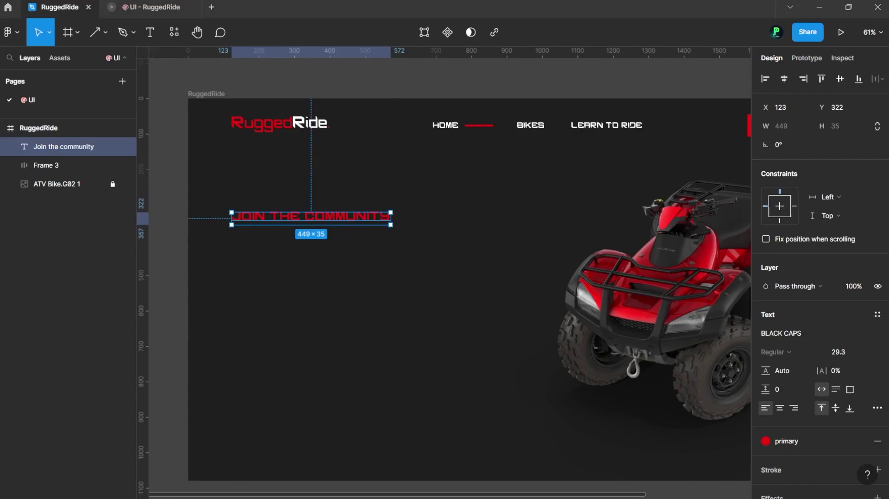
key(alt)
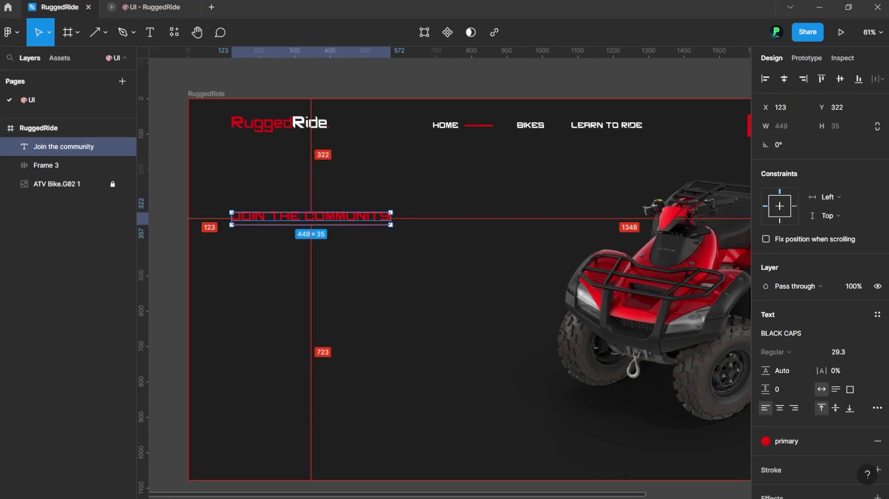
drag(308, 220, 308, 267)
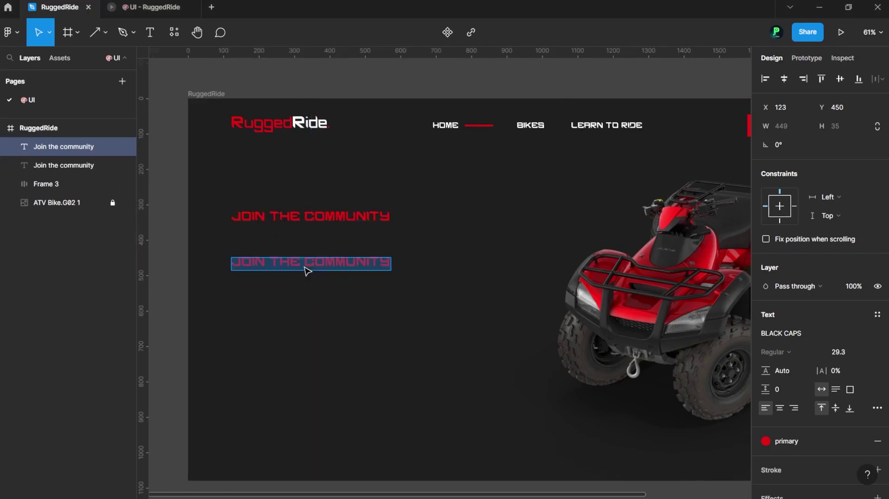
text(explore the great outdoors like never before)
Make the headline copy all uppercase with a white fill.
click(869, 410)
click(683, 435)
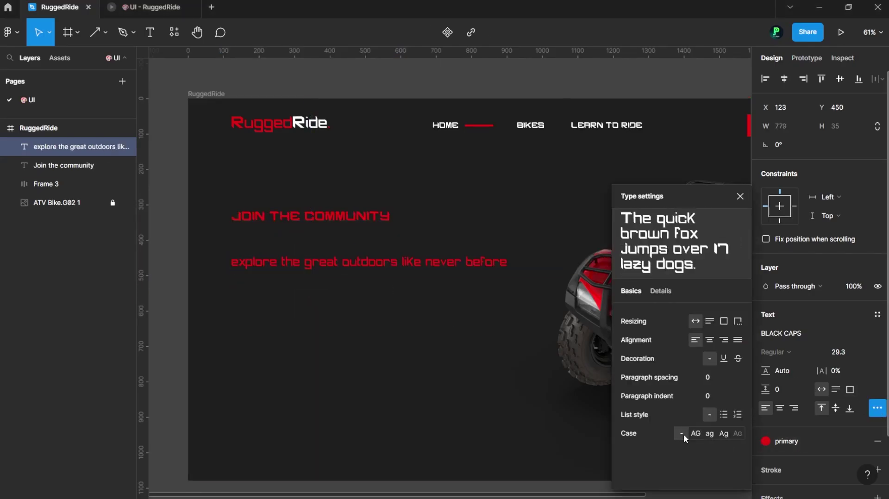
click(692, 434)
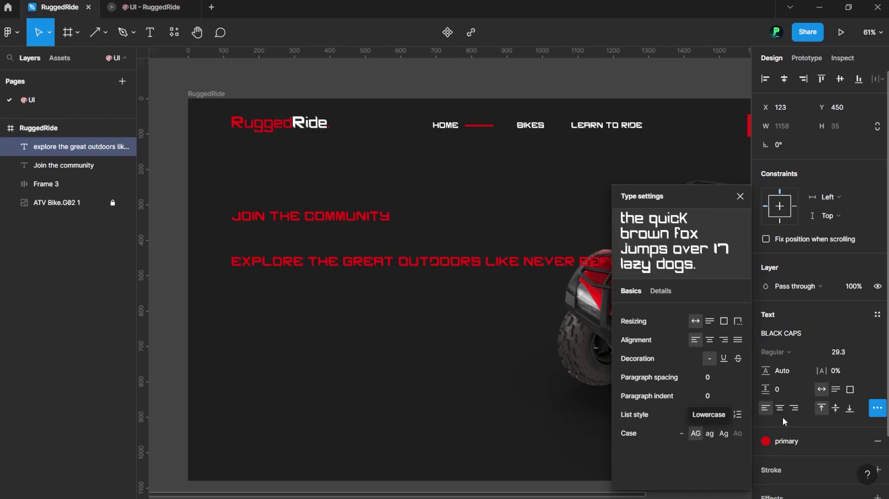
click(813, 443)
click(810, 476)
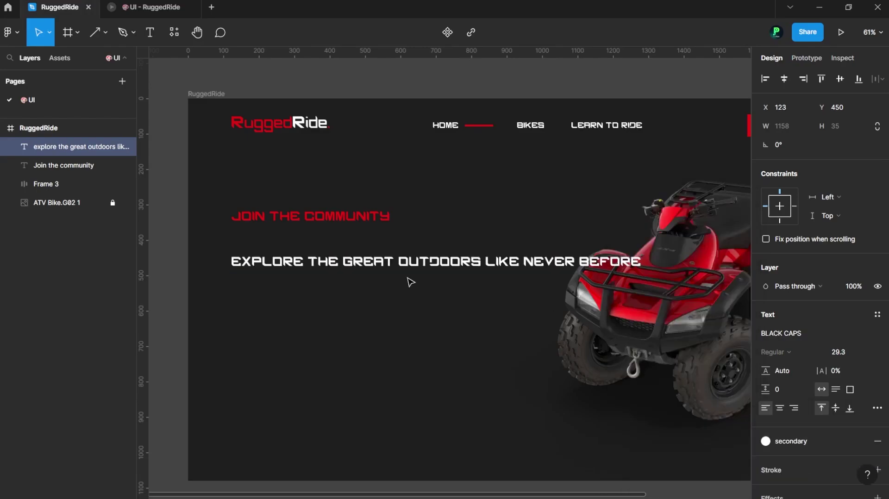
Set the tagline's font size to 19 and place the caret in the headline for a break.
click(310, 216)
click(838, 352)
text(19)
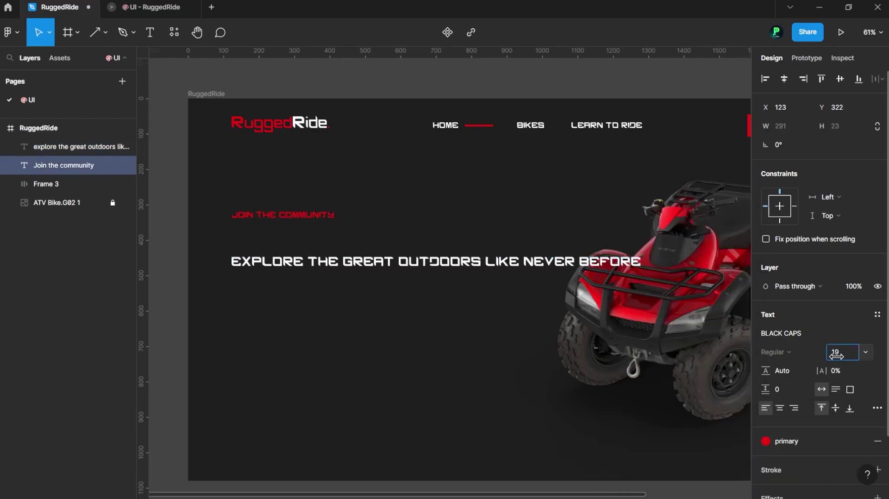
double_click(397, 264)
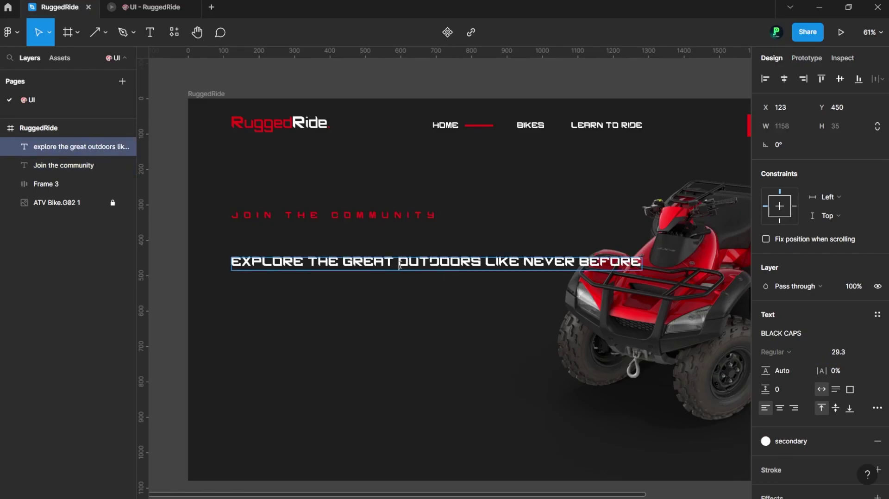
double_click(401, 264)
Break the headline after OUTDOORS, loosen line height to 149.5% and right-align it.
key(Return)
key(ctrl+a)
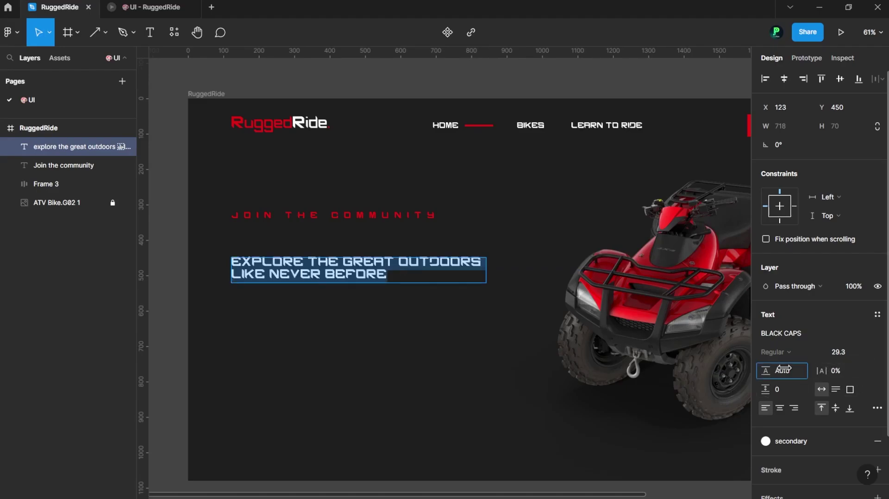
drag(783, 369, 782, 369)
click(388, 280)
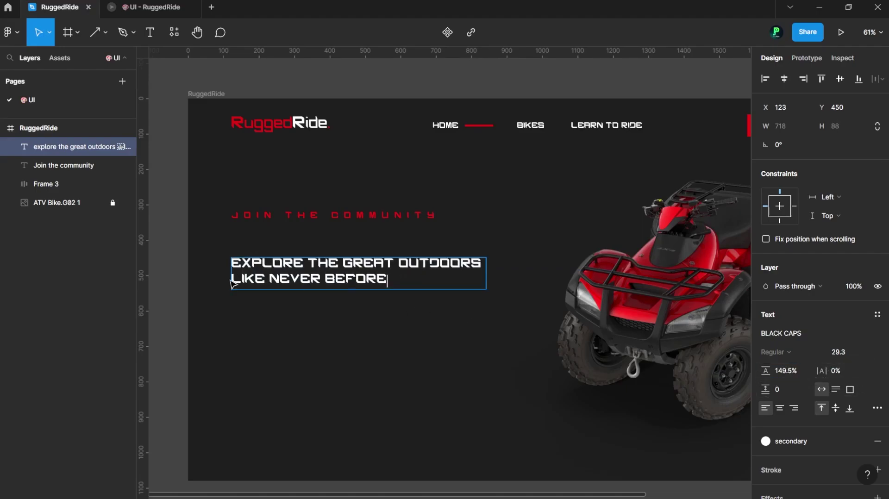
key(ctrl+a)
click(795, 408)
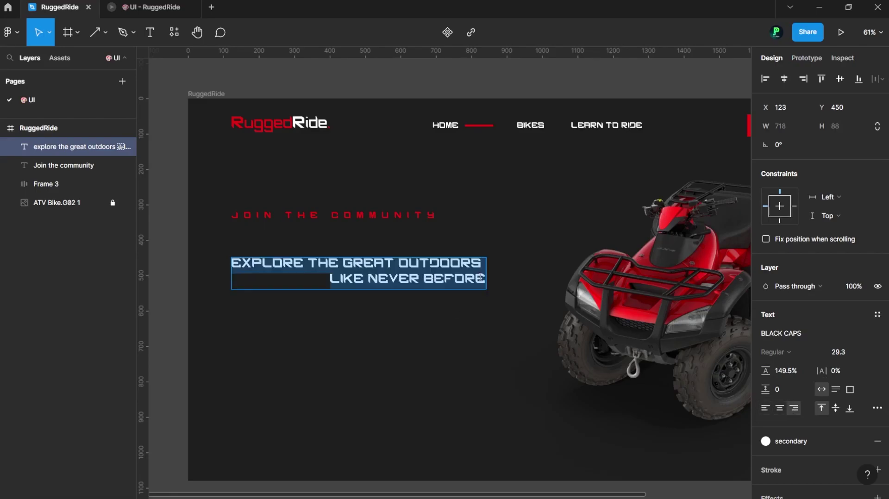
key(BackSpace)
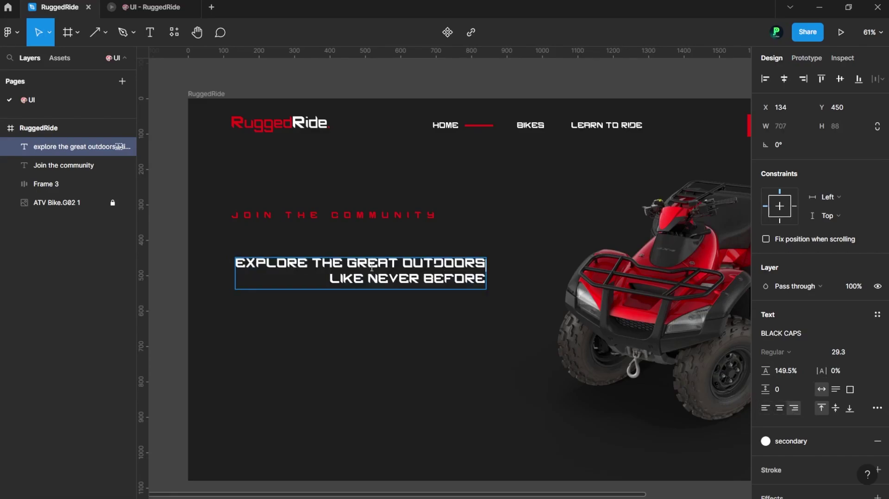
Set the headline font size to 35 and move it up under the tagline.
click(839, 352)
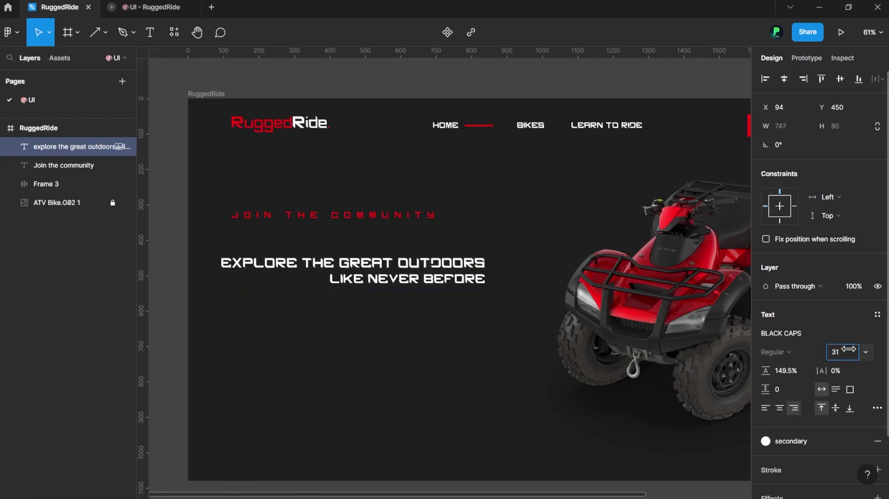
text(35)
key(Return)
key(Escape)
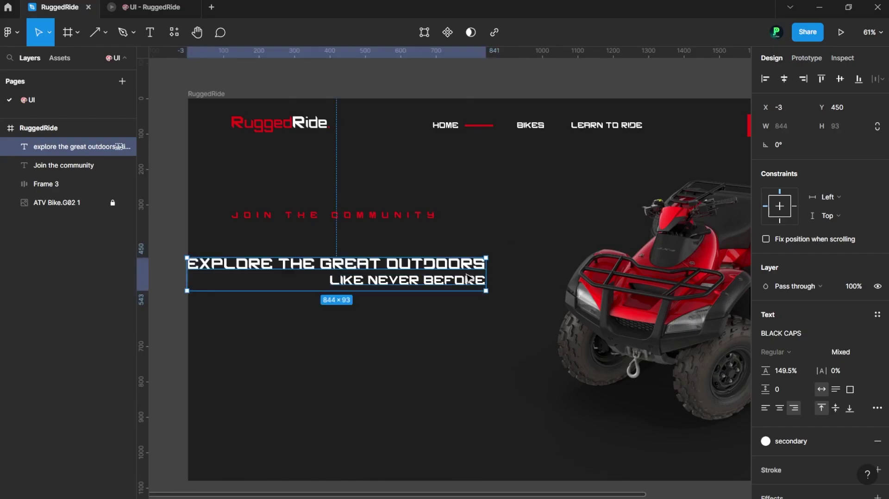
mouse_move(464, 277)
mouse_down()
mouse_move(509, 247)
mouse_move(373, 250)
mouse_move(373, 298)
mouse_up()
Delete the word EXPLORE from the headline, undoing an accidental duplicate.
double_click(338, 230)
double_click(278, 233)
key(BackSpace)
key(Escape)
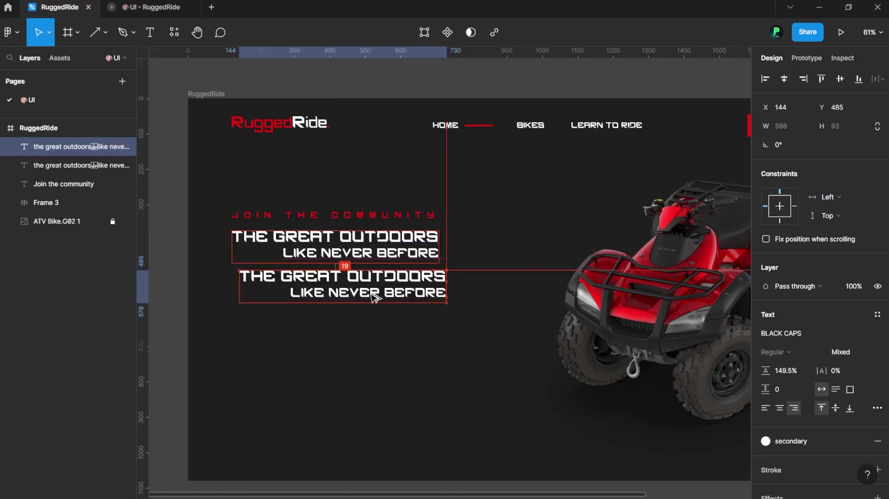
key(ctrl+z)
Add a separate text layer reading 'explore' in the frame's lower left.
click(151, 33)
click(281, 362)
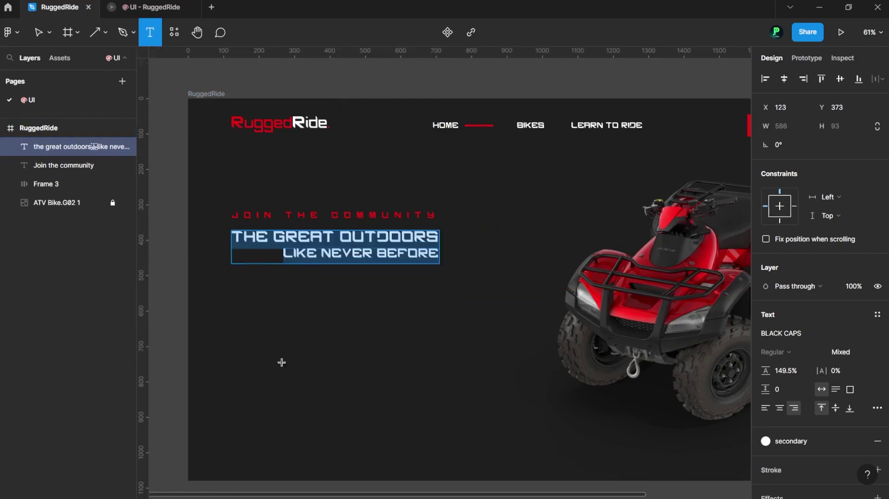
text(explore)
key(Escape)
Enlarge the vertical EXPLORE text and place it at the frame's left edge.
mouse_move(258, 377)
mouse_down()
mouse_move(384, 330)
mouse_move(353, 273)
mouse_move(461, 254)
mouse_move(361, 278)
mouse_up()
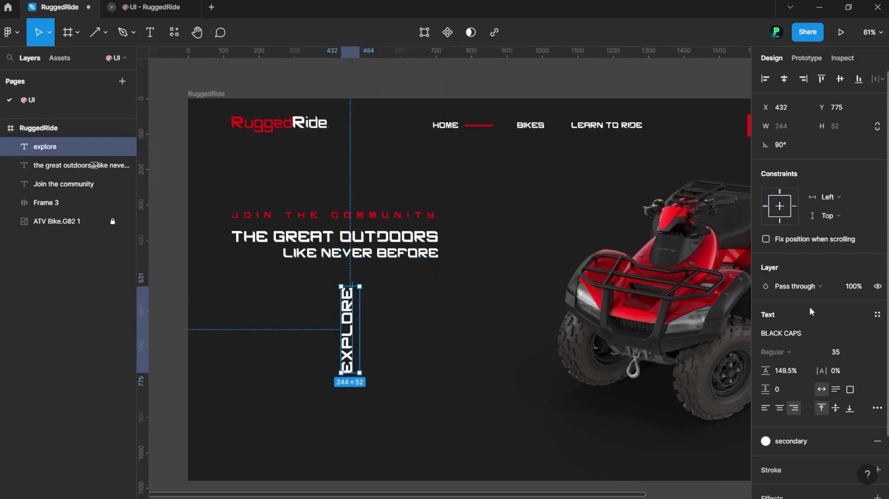
drag(769, 356, 786, 357)
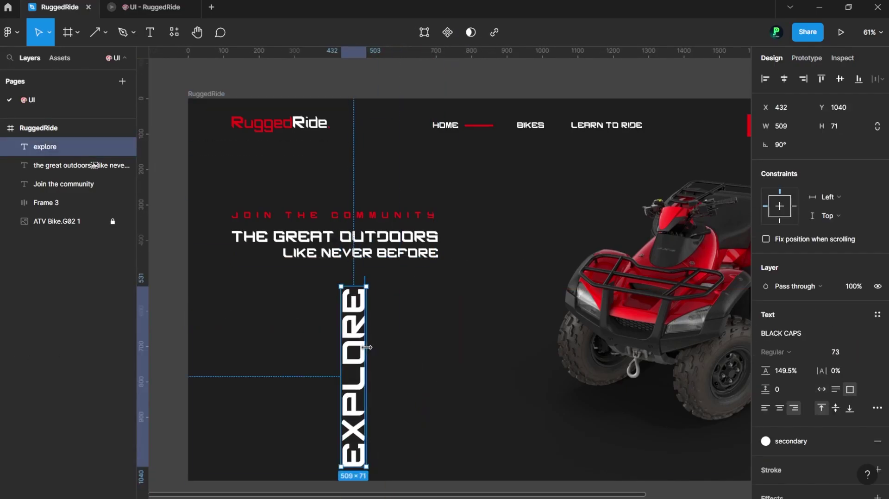
drag(369, 347, 162, 352)
key(ctrl+z)
click(402, 376)
drag(357, 376, 216, 376)
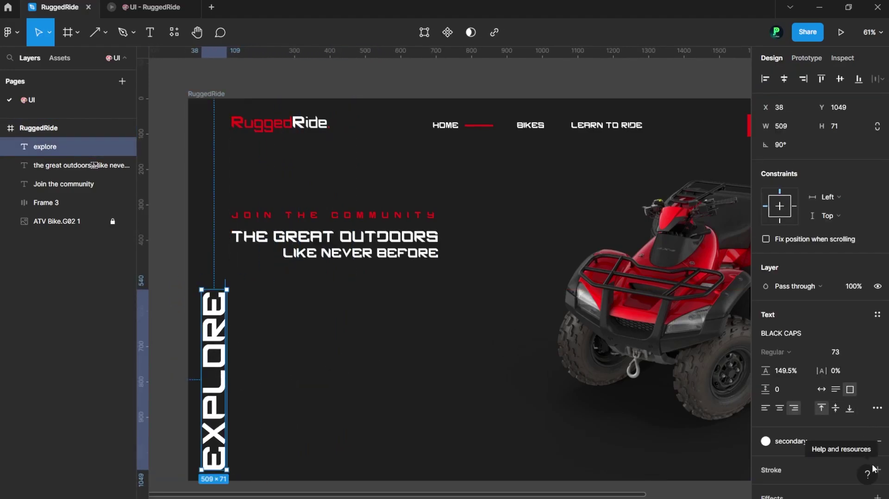
scroll(815, 417, down, 3)
Give EXPLORE a detached dark grey fill instead of the primary red style.
click(808, 370)
click(797, 440)
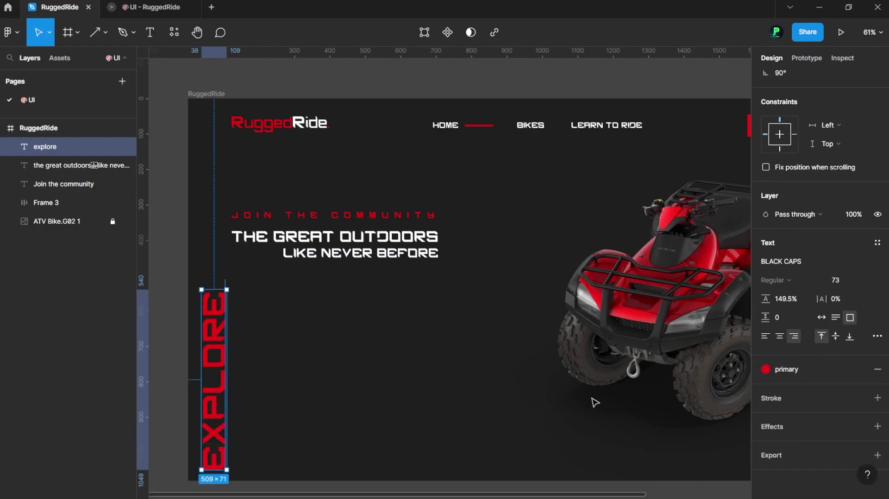
click(878, 369)
click(766, 388)
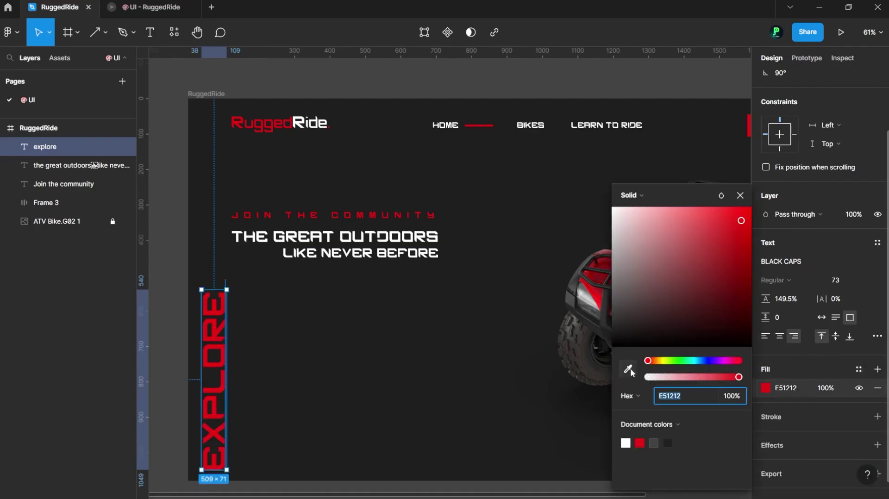
click(618, 312)
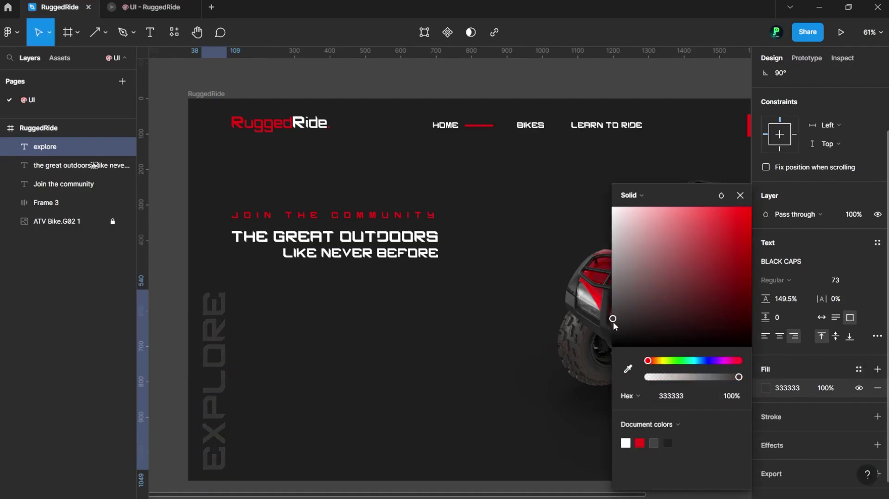
click(476, 267)
Move EXPLORE up the left edge and scale it to about double size.
click(212, 362)
drag(241, 325, 241, 204)
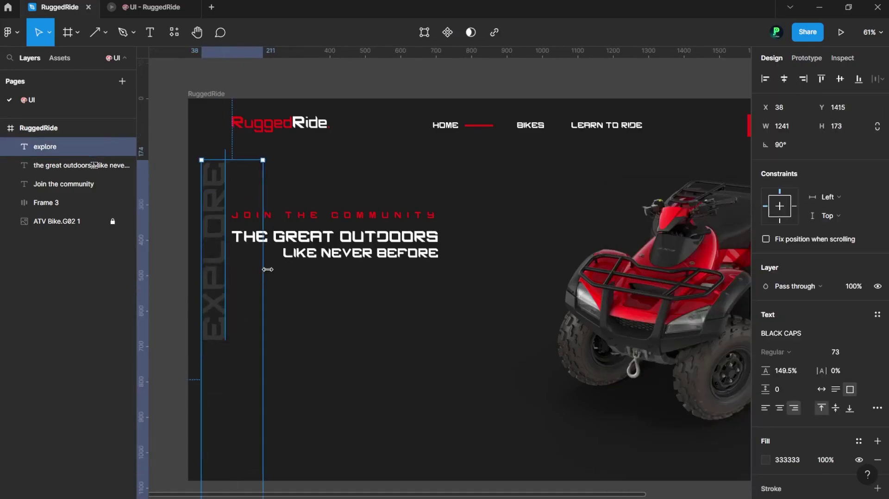
key(k)
drag(227, 290, 254, 272)
click(878, 174)
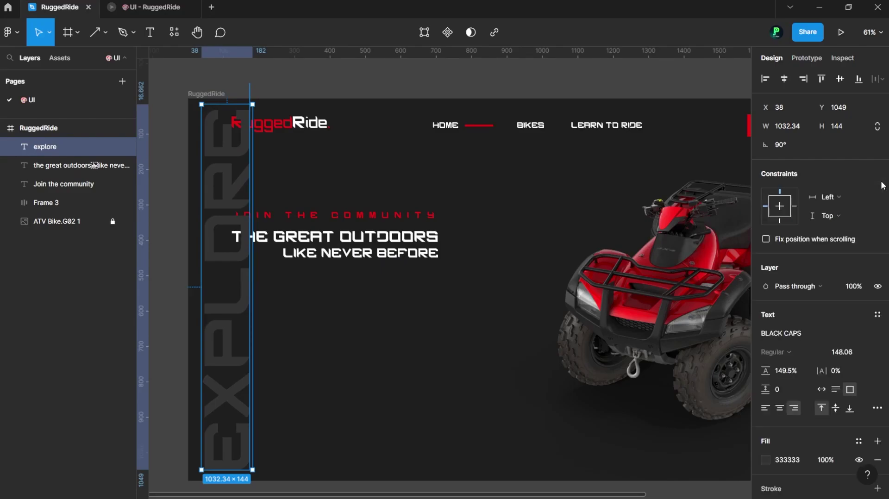
Send EXPLORE behind the headline and fade its fill opacity to 37%.
click(841, 80)
key(ctrl+Down)
key(ctrl+Down)
key(ctrl+Down)
key(ctrl+Down)
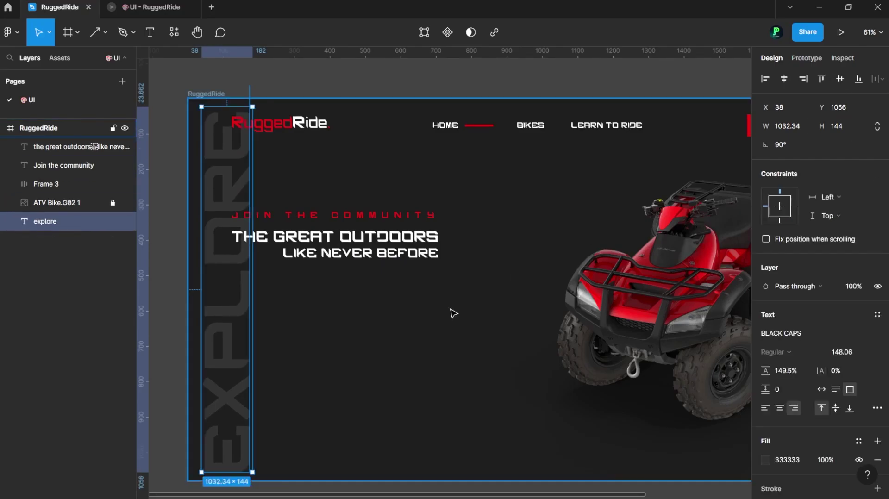
drag(826, 460, 720, 482)
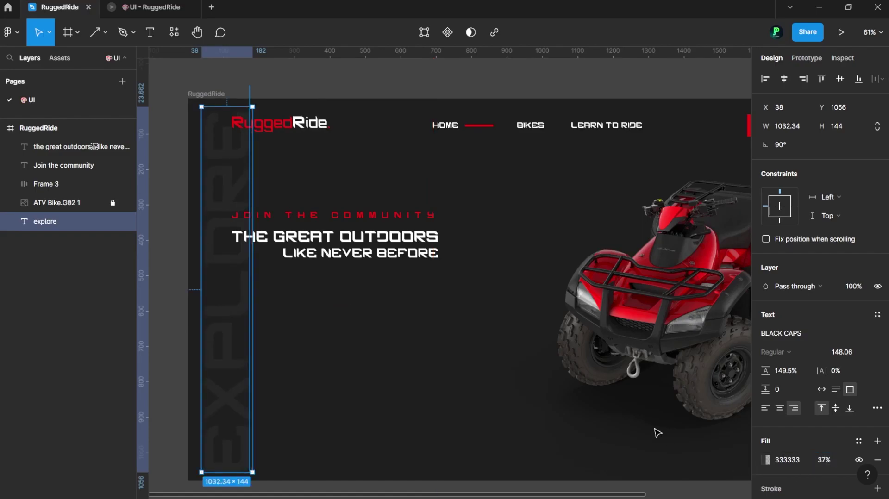
Shift EXPLORE 20 px left to X 18 against the frame edge.
click(423, 393)
drag(246, 333, 241, 334)
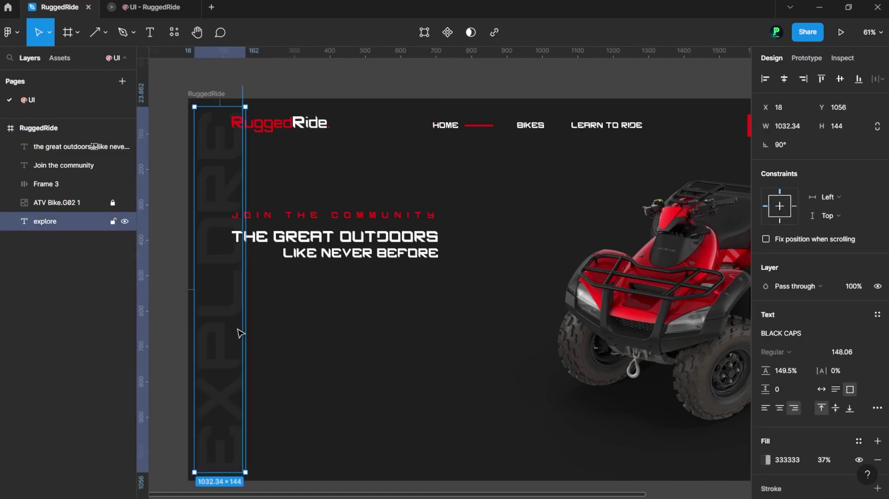
click(381, 272)
scroll(382, 272, up, 3)
scroll(381, 272, left, 3)
click(406, 226)
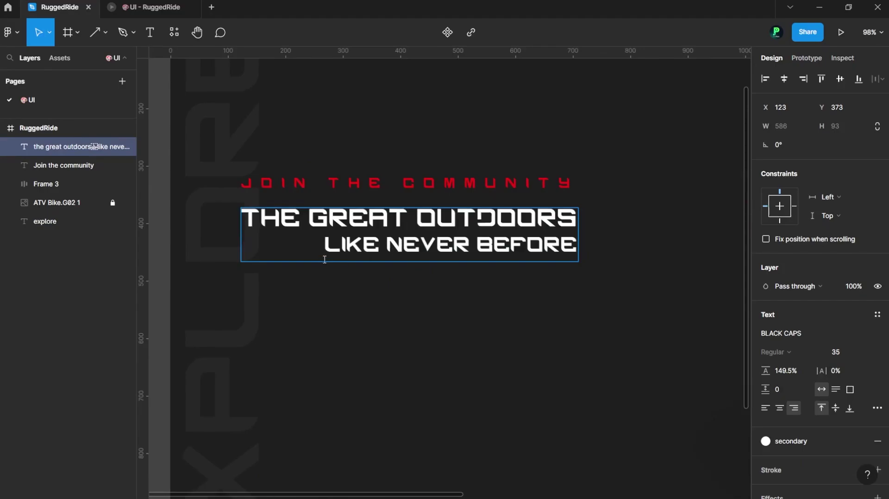
Draw a primary-red bar across GREAT OUTDOORS, send it behind the text and widen it slightly.
click(339, 299)
key(r)
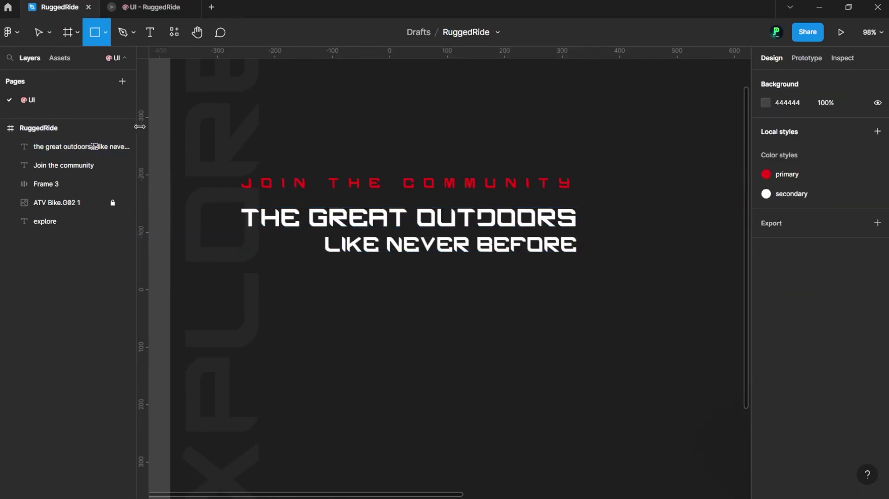
drag(304, 204, 579, 230)
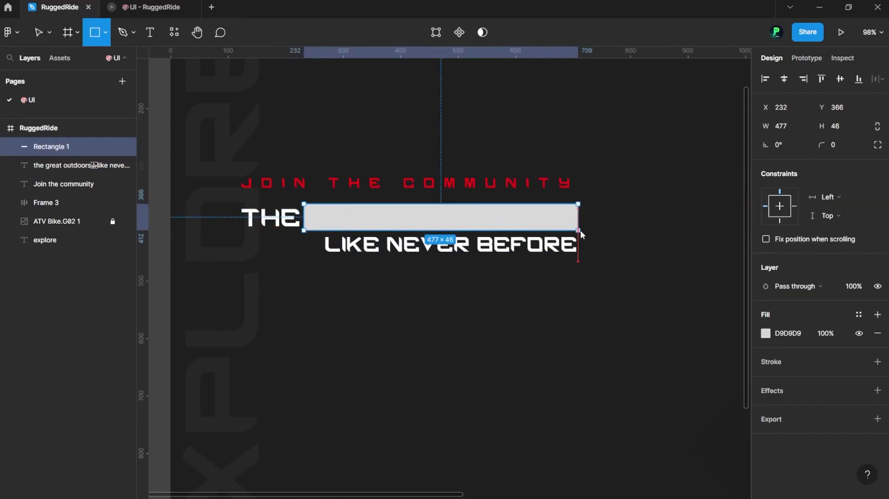
click(859, 315)
click(797, 386)
key(ctrl+Down)
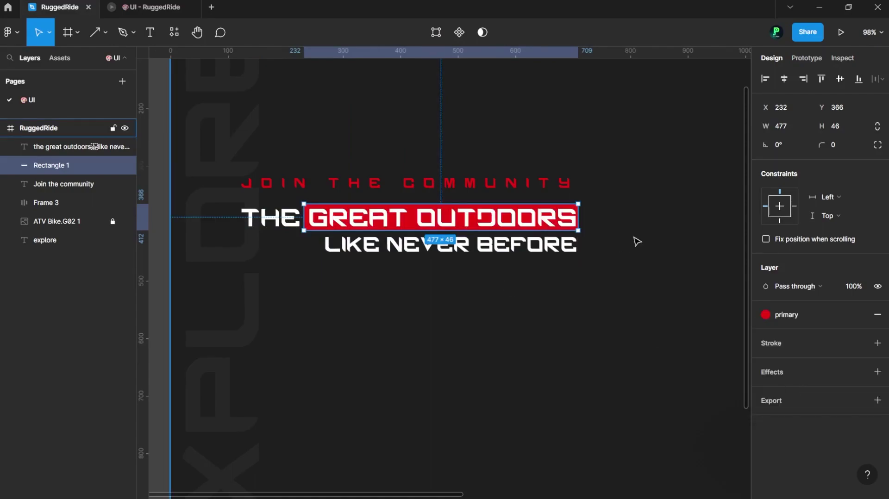
scroll(538, 229, up, 3)
drag(596, 213, 575, 235)
click(636, 236)
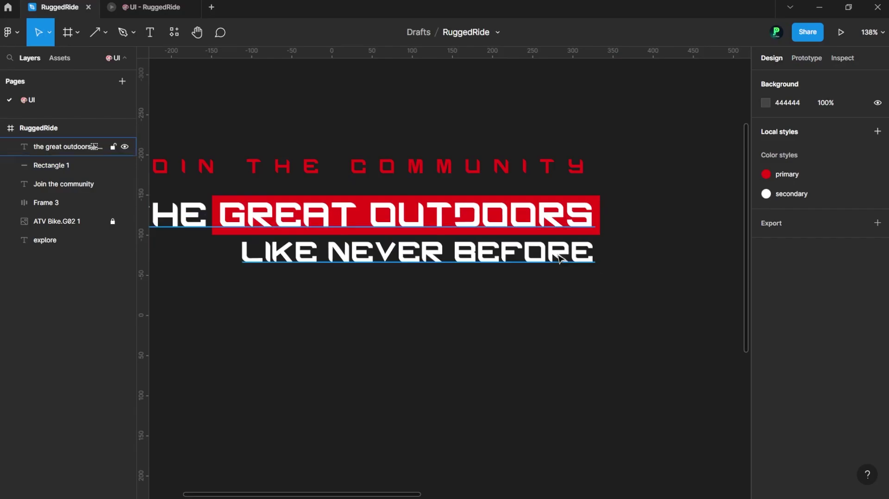
Group the headline text and preview the page as a prototype.
scroll(659, 262, down, 3)
click(544, 257)
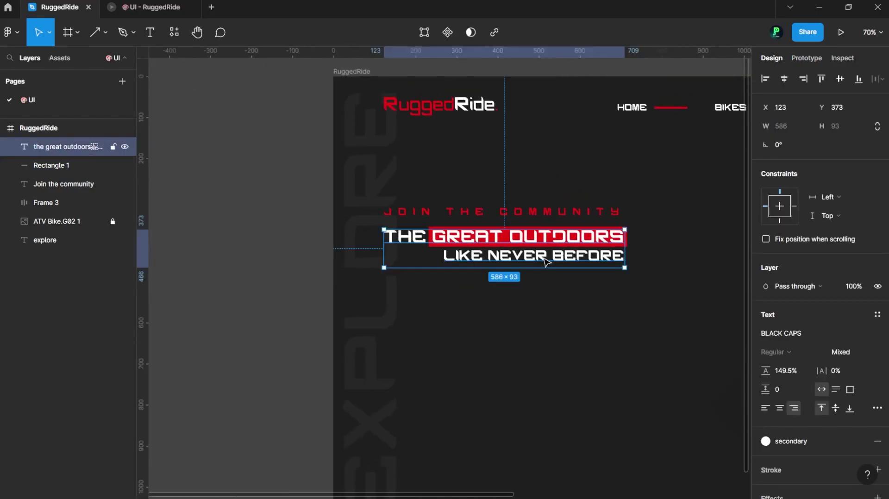
key(ctrl+g)
click(523, 301)
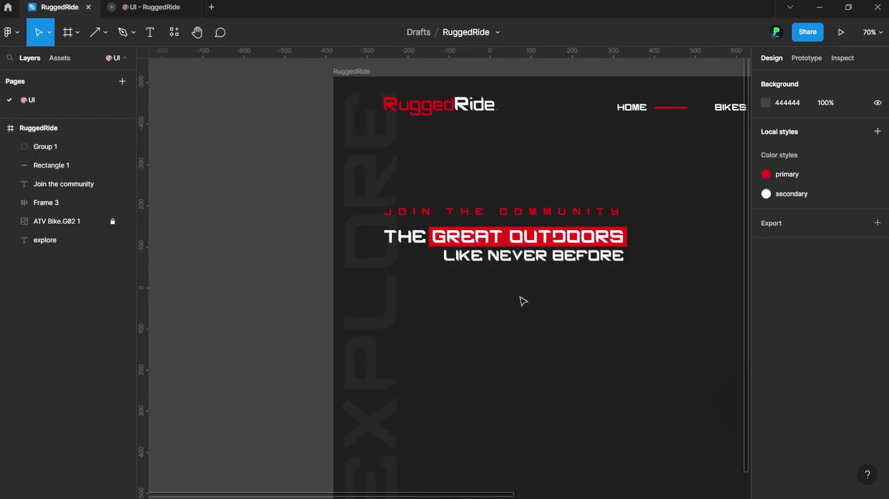
key(ctrl+alt+Return)
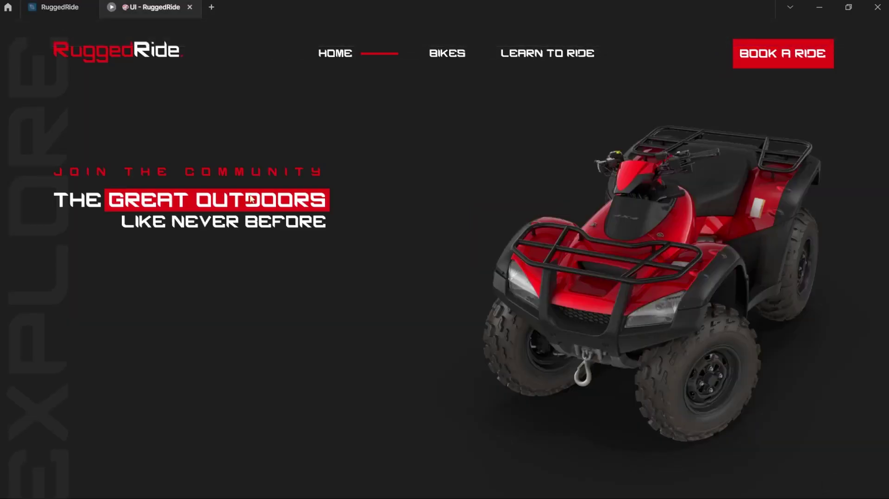
Back in the editor, delete the red bar behind the headline.
click(59, 7)
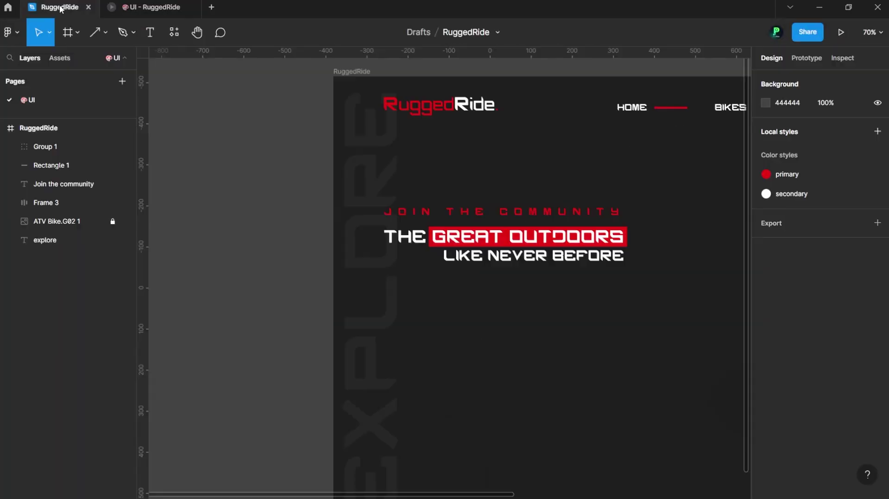
click(592, 249)
drag(572, 252, 571, 307)
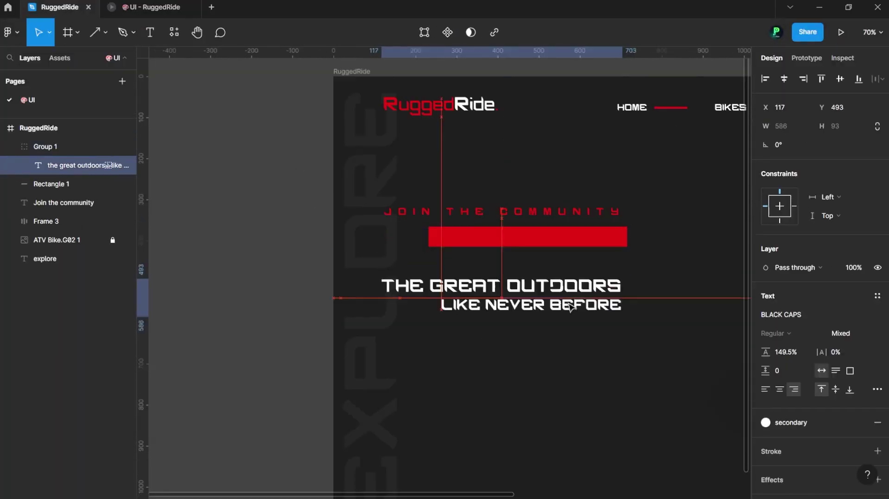
click(616, 240)
key(Delete)
Break the headline after GREAT, left-align it, and make LIKE NEVER BEFORE smaller and primary red.
click(502, 294)
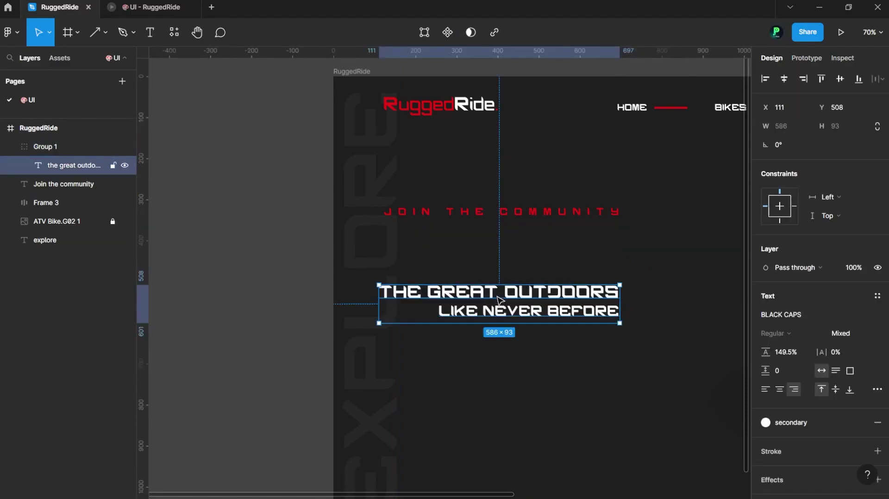
key(Return)
key(ctrl+alt+l)
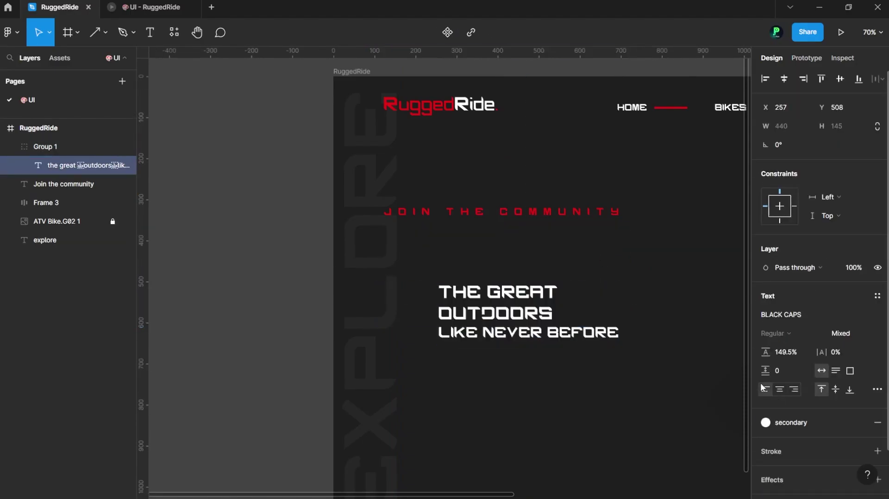
key(ctrl+a)
click(571, 305)
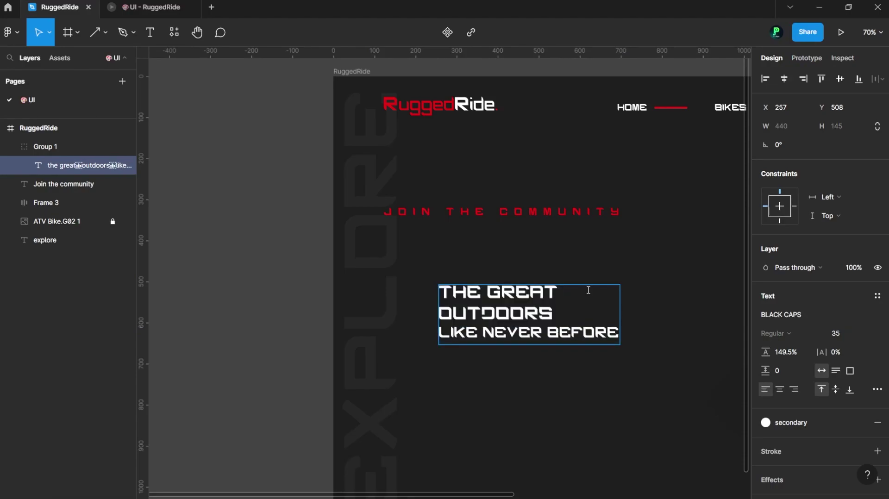
drag(616, 334, 413, 350)
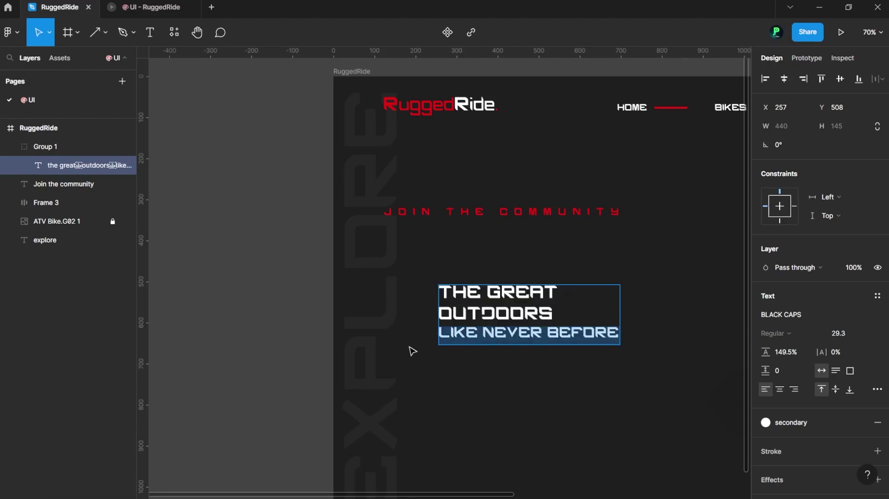
drag(850, 347, 829, 337)
text(19)
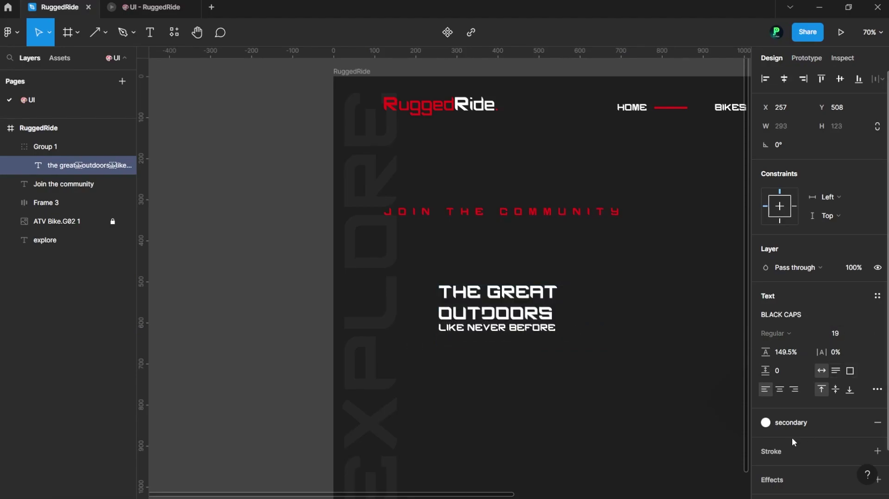
click(788, 422)
click(794, 464)
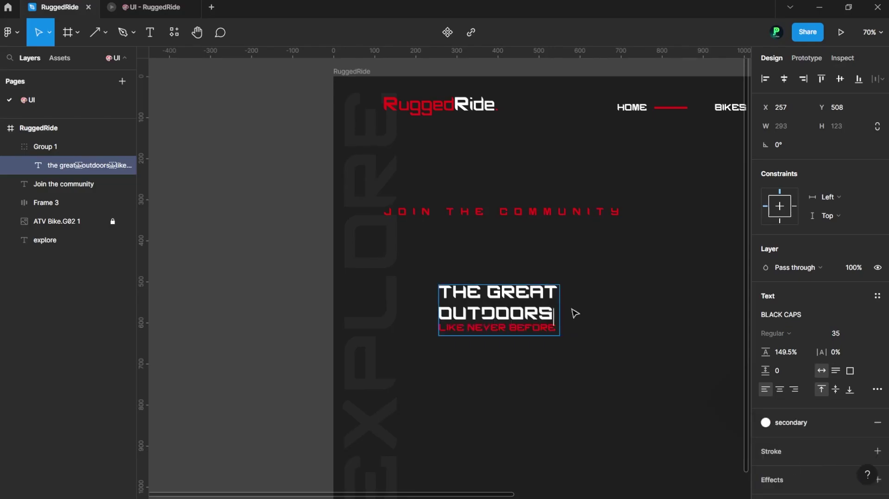
Scale the headline group 2.06x to 604×257 and align it under JOIN THE COMMUNITY.
key(Escape)
key(Escape)
key(k)
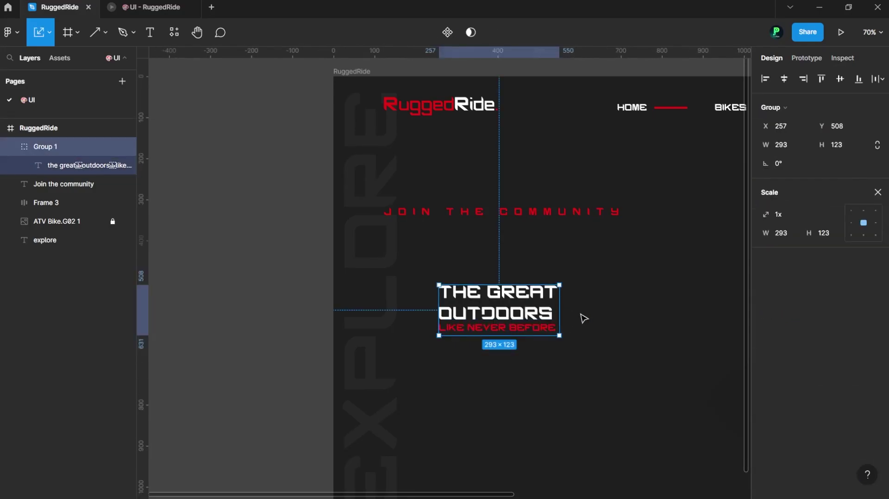
drag(561, 310, 695, 324)
drag(632, 324, 589, 293)
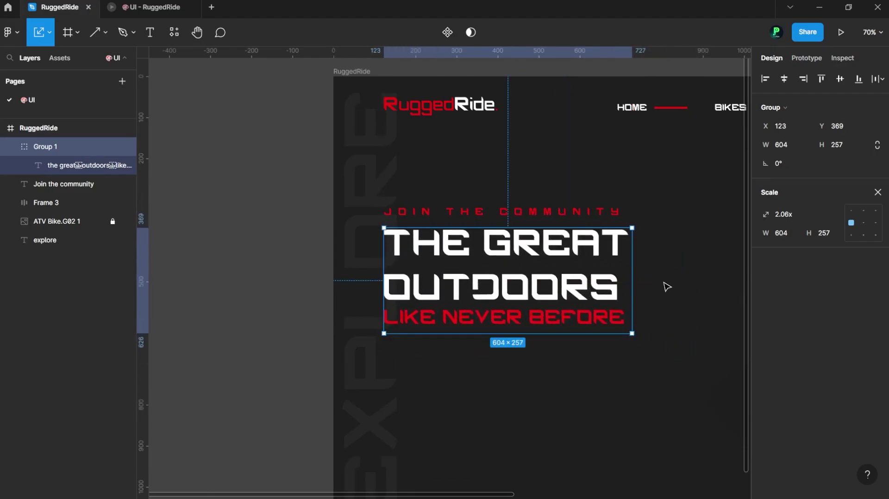
key(Escape)
Zoom out to the whole hero and enter the headline text for editing.
key(shift+1)
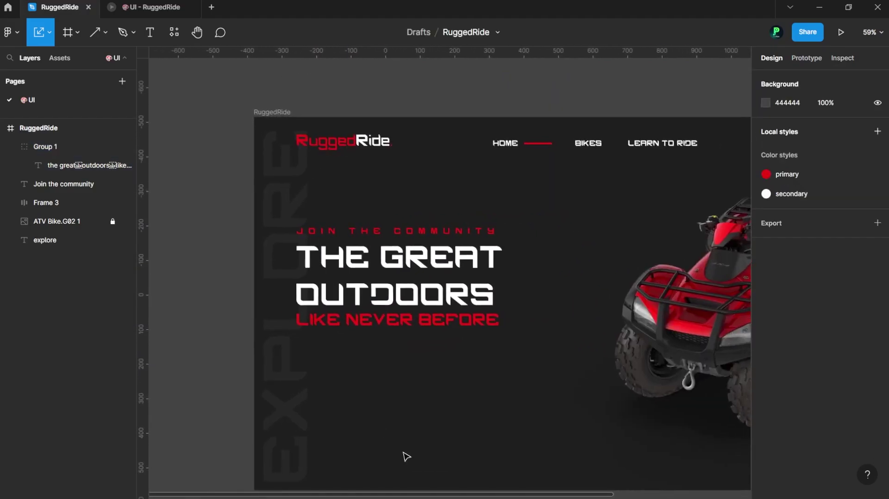
scroll(407, 457, right, 2)
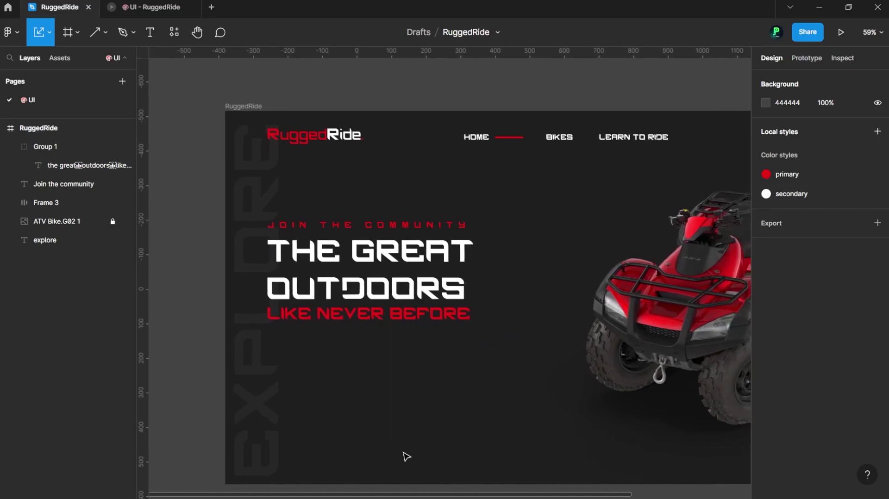
scroll(407, 457, right, 2)
scroll(407, 457, down, 1)
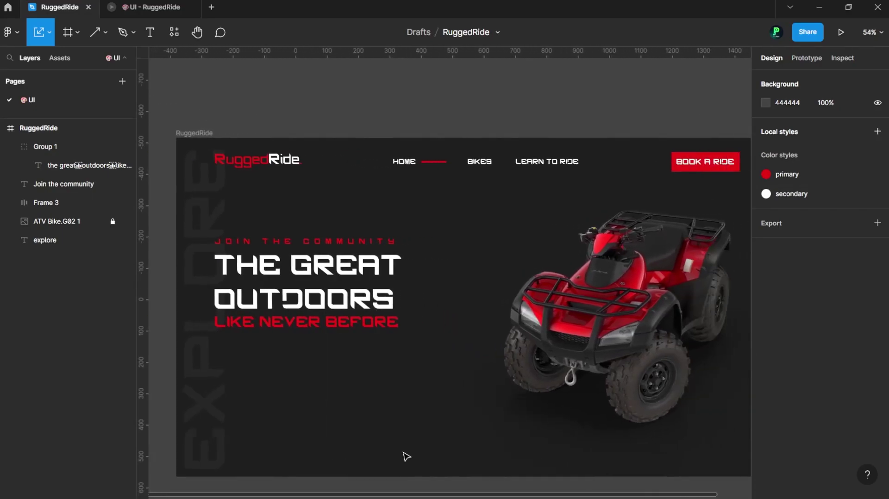
scroll(377, 103, down, 1)
click(395, 296)
double_click(395, 297)
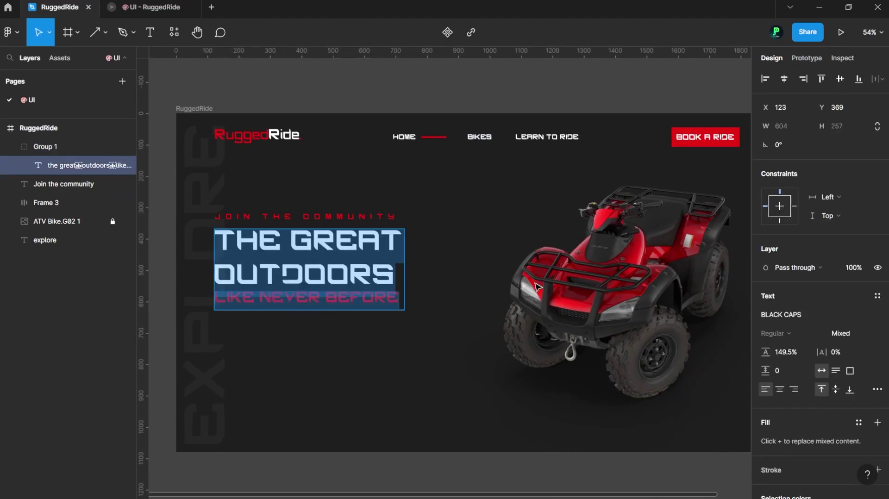
click(395, 296)
Select the OUTDOORS and LIKE NEVER BEFORE lines and lower their line height, giving a 604×240 group.
key(Escape)
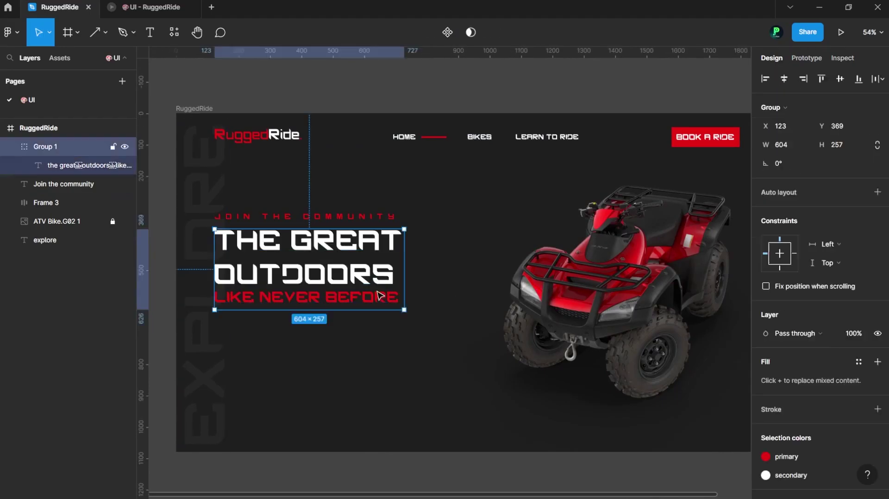
key(Return)
key(Right)
key(Up)
key(Home)
key(shift+Down)
key(shift+End)
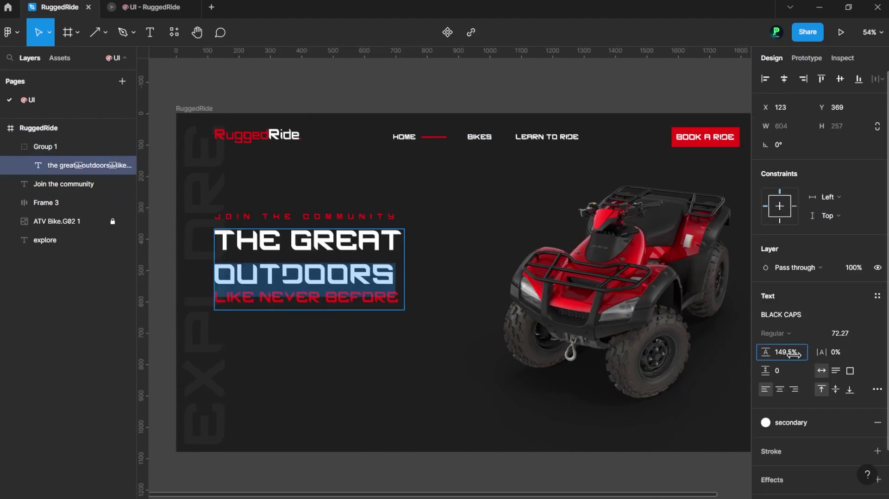
drag(794, 354, 778, 355)
key(Escape)
click(312, 289)
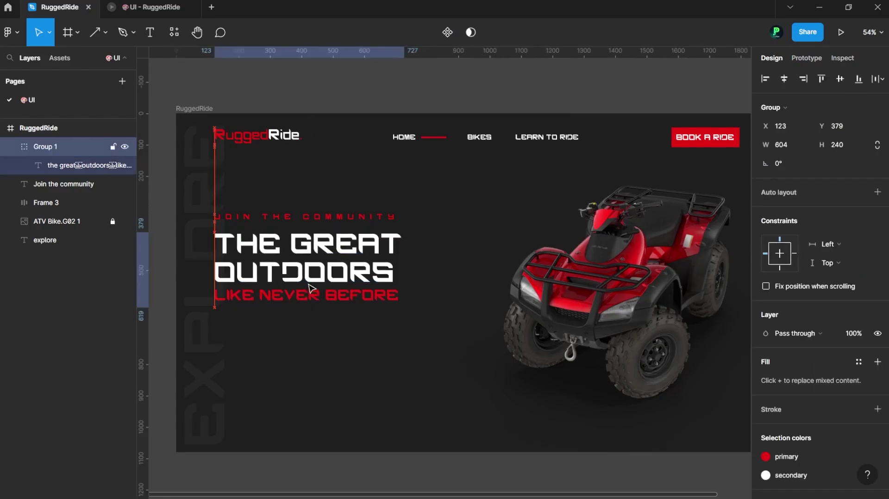
click(388, 361)
scroll(387, 361, down, 2)
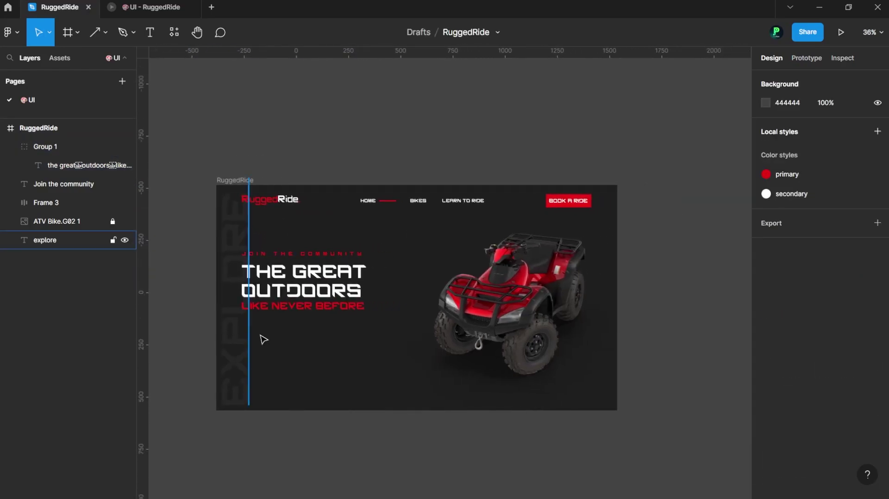
Duplicate the Book a Ride button, then delete the extra copy.
scroll(417, 169, down, 1)
double_click(587, 173)
scroll(551, 169, up, 4)
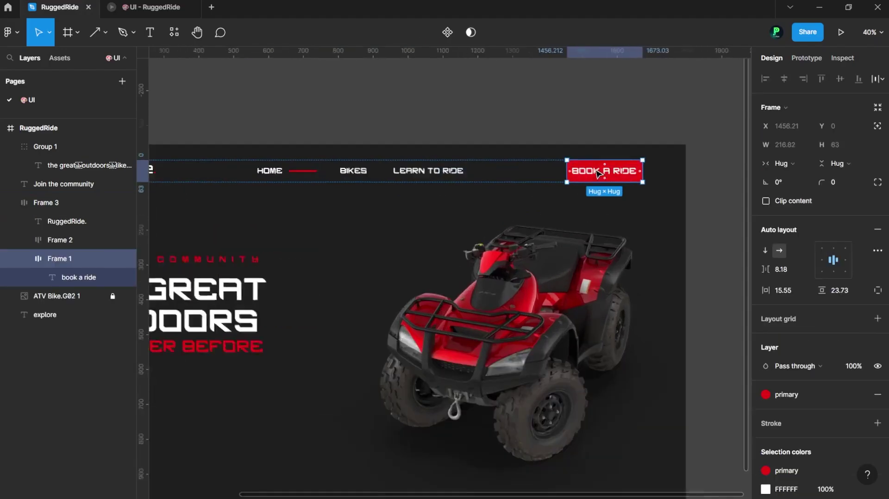
scroll(549, 154, down, 2)
key(ctrl+d)
scroll(338, 298, right, 3)
key(Delete)
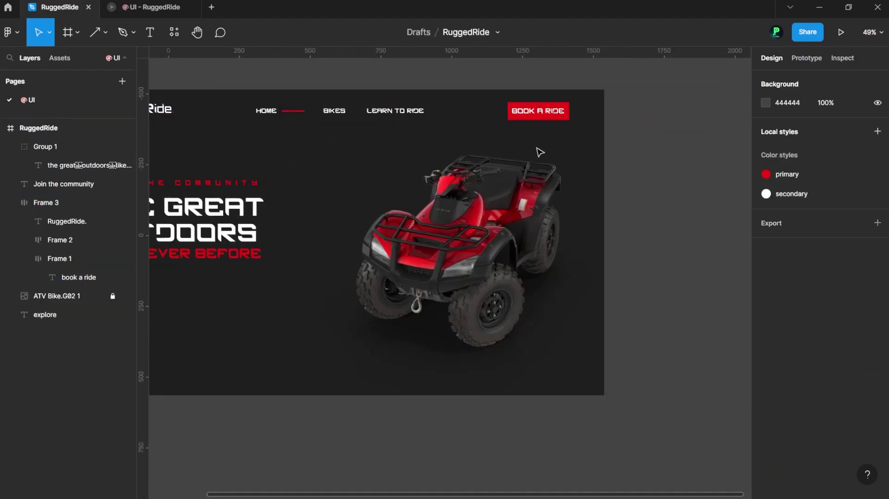
scroll(536, 150, down, 1)
Drag the Book a Ride button under the headline, then undo the move.
double_click(602, 135)
drag(602, 136, 282, 272)
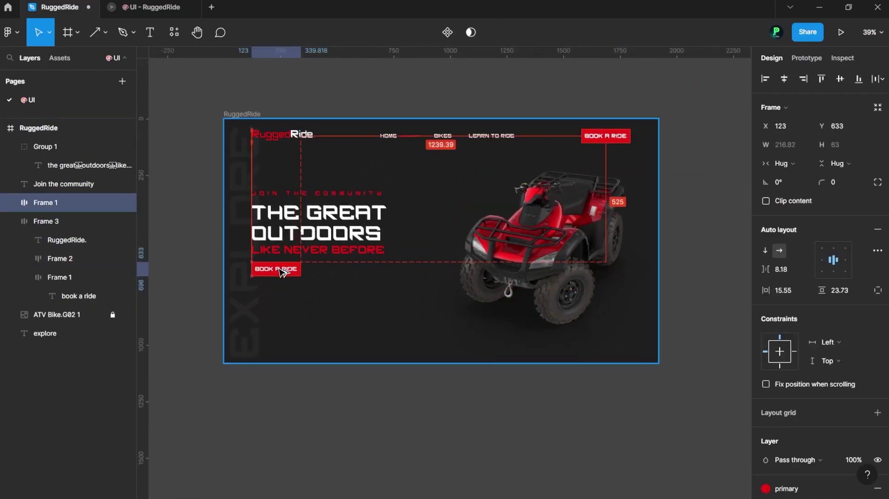
scroll(280, 274, up, 2)
key(ctrl+z)
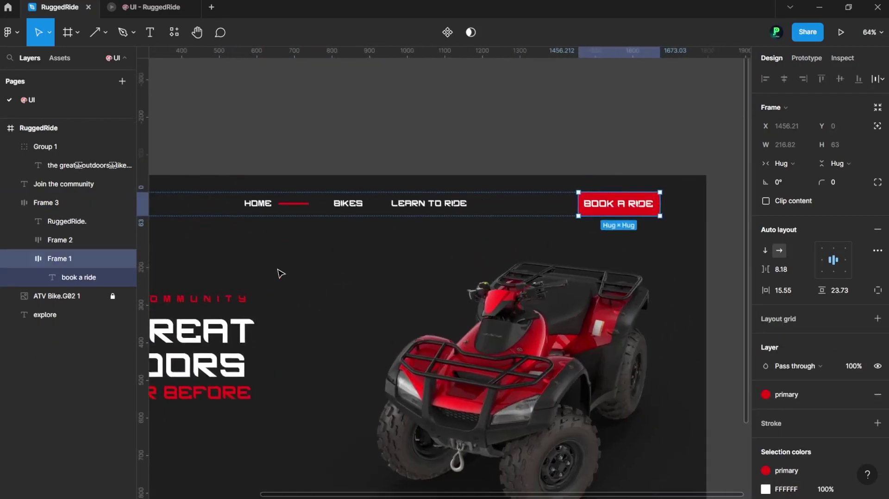
scroll(401, 208, down, 2)
scroll(402, 207, up, 5)
scroll(498, 200, down, 1)
click(498, 180)
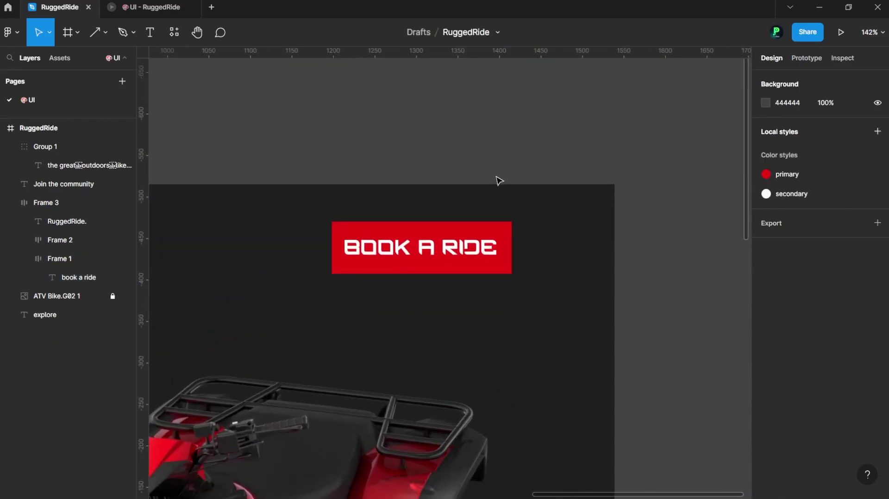
Draw a short arrow above the button with a white FFFFFF stroke.
click(95, 33)
drag(415, 131, 496, 130)
click(765, 269)
click(679, 262)
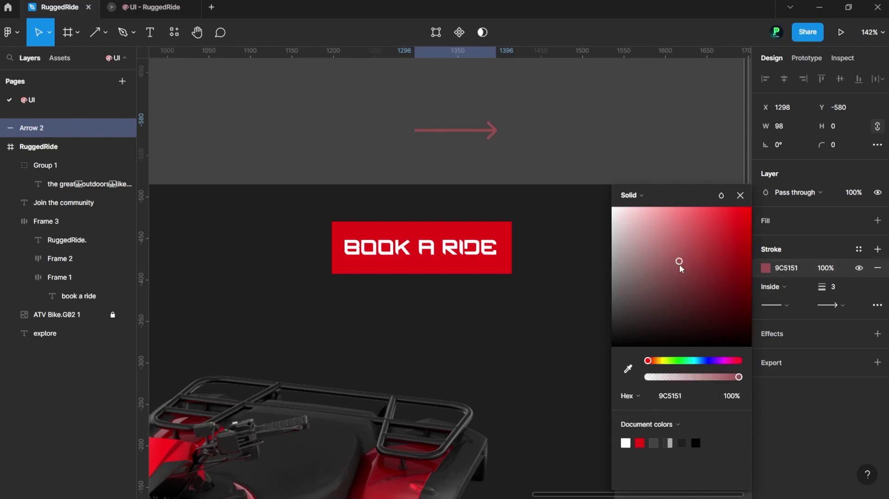
drag(680, 262, 613, 208)
click(740, 195)
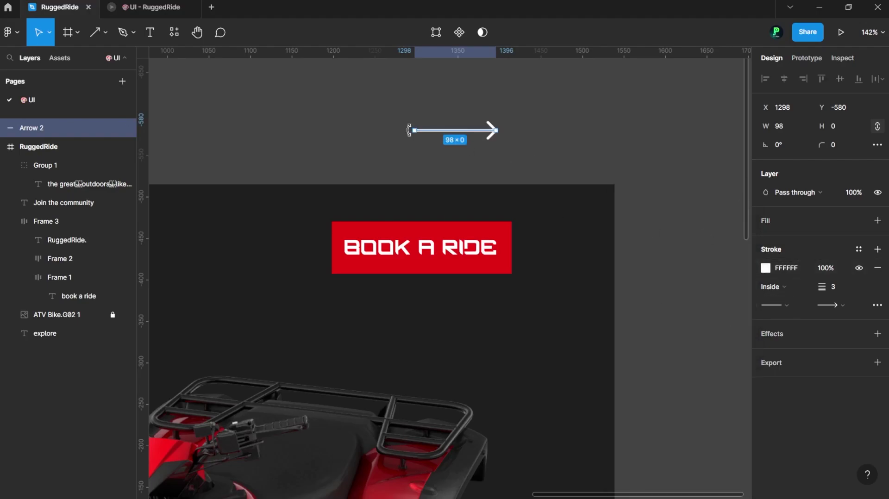
Shorten the arrow and place it after the BOOK A RIDE text in the button.
scroll(409, 131, up, 5)
scroll(424, 125, up, 2)
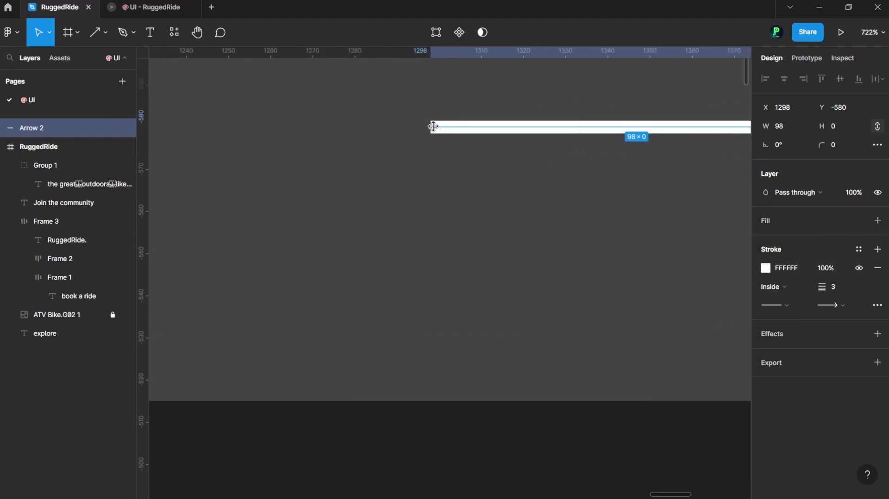
drag(433, 126, 522, 124)
scroll(365, 126, down, 3)
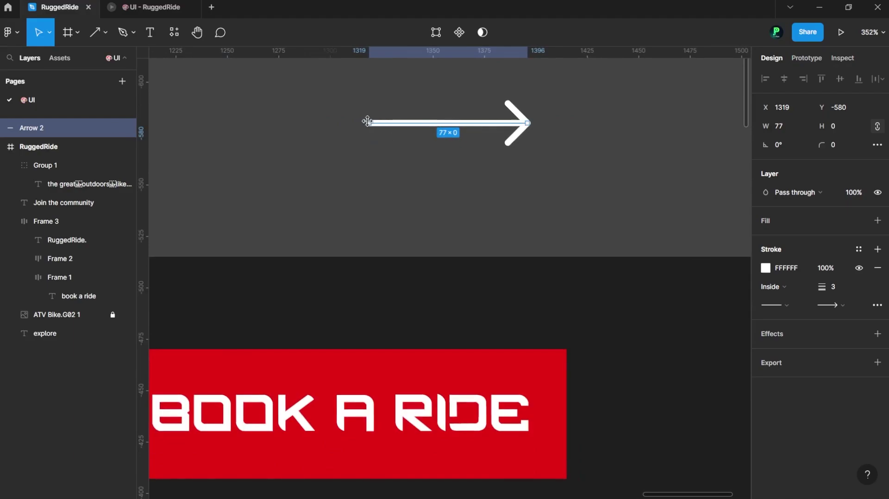
mouse_move(367, 121)
mouse_down()
mouse_move(437, 119)
mouse_move(530, 393)
mouse_up()
key(Escape)
scroll(508, 203, down, 2)
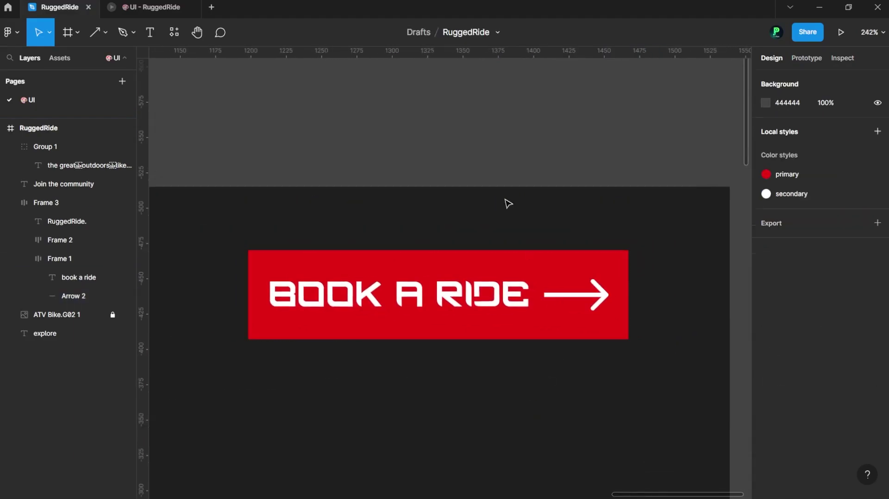
click(499, 279)
Select the Book a Ride button frame and add a white border.
scroll(499, 279, down, 2)
click(391, 280)
click(277, 141)
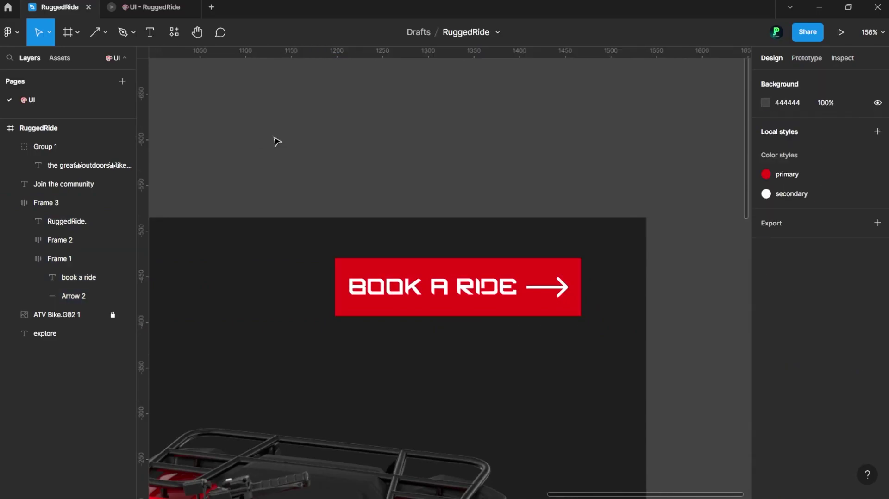
click(371, 251)
click(370, 250)
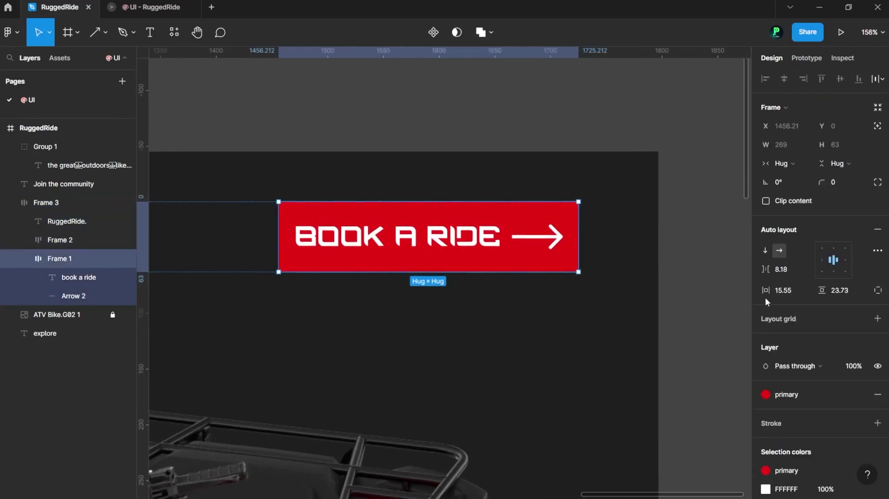
scroll(778, 334, down, 2)
click(878, 332)
click(765, 351)
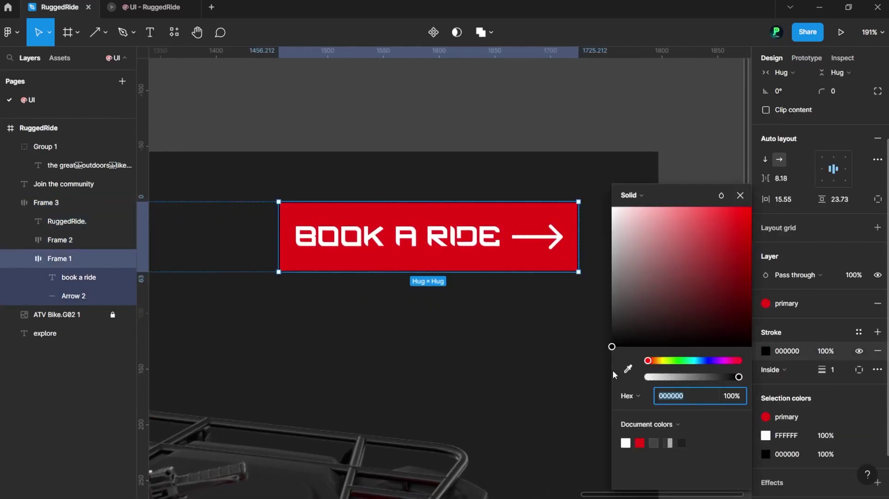
drag(612, 347, 604, 195)
Set the border to 5 px, positioned Outside.
click(833, 370)
text(5)
key(Return)
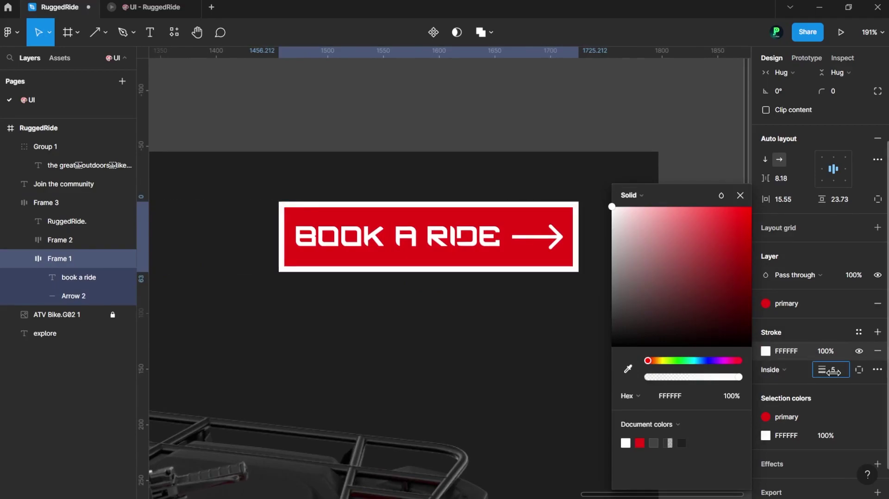
click(773, 370)
click(781, 383)
Switch the border to custom per-side widths with the left side at 0.
click(859, 369)
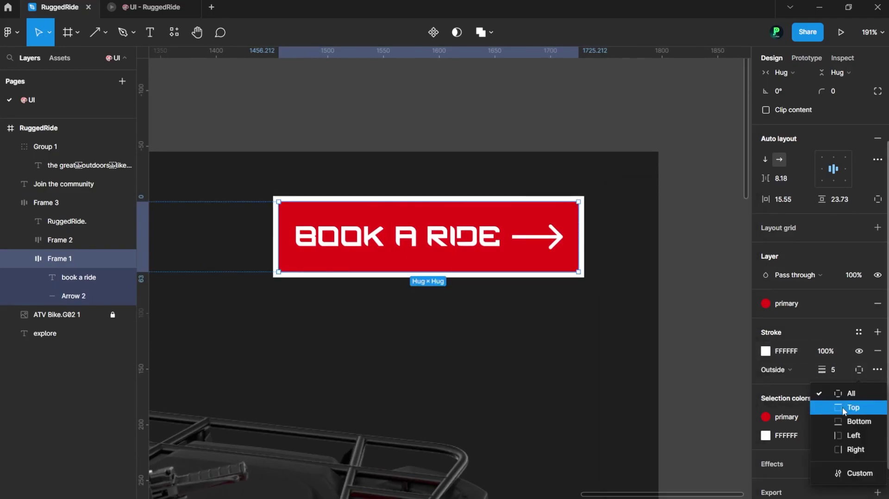
click(856, 395)
click(857, 371)
click(856, 474)
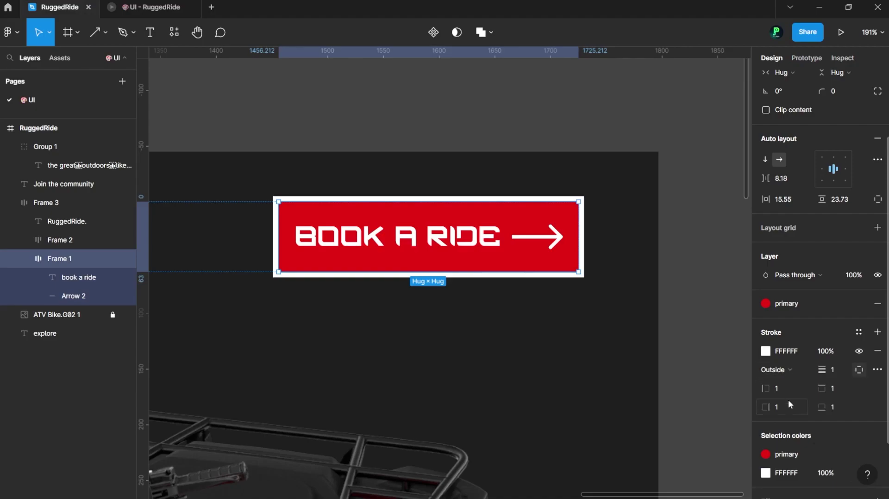
text(0)
key(Return)
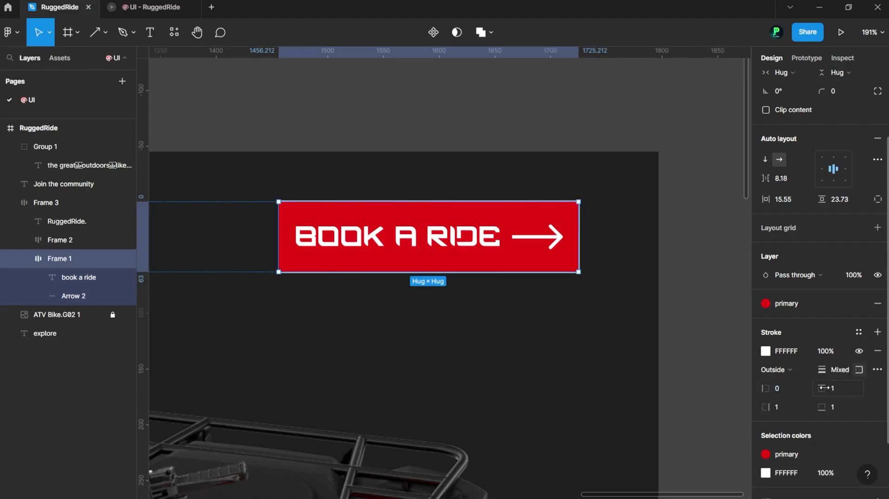
Set the top border to 0 and the right and bottom borders to 7 px.
click(832, 389)
drag(832, 388, 839, 388)
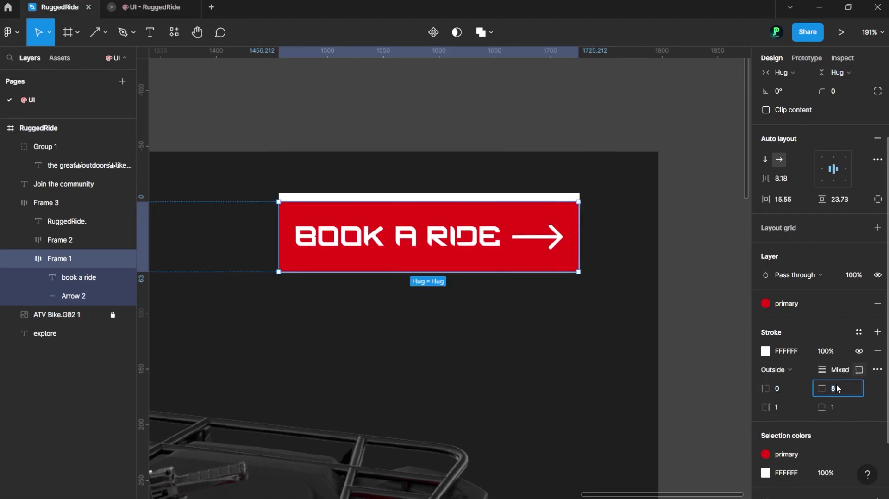
key(Tab)
text(7)
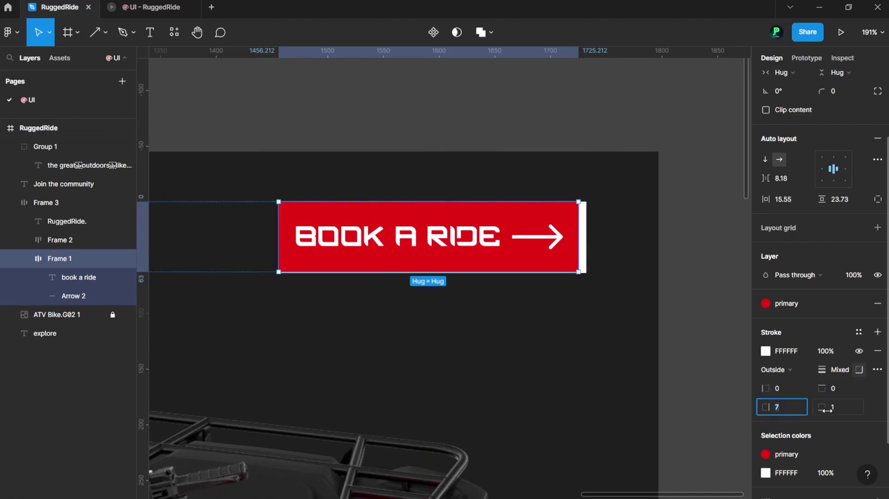
click(843, 407)
text(7)
key(Return)
Colour the border grey 454444.
click(766, 351)
click(629, 368)
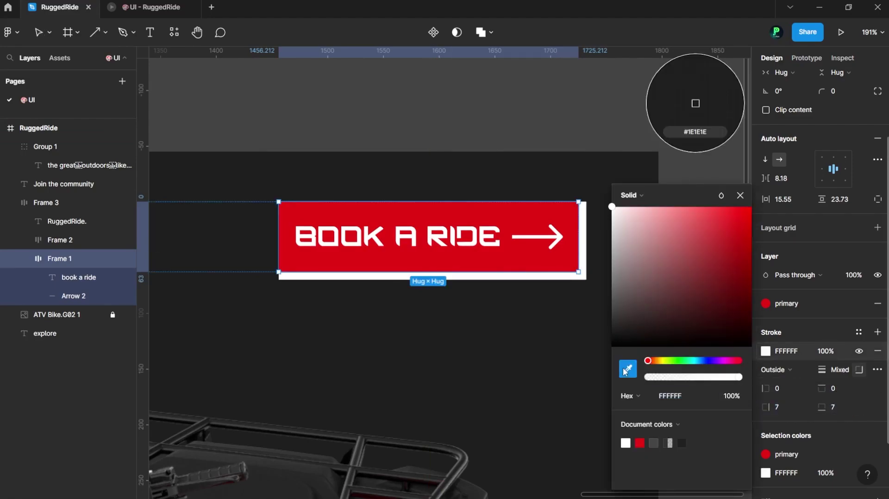
click(574, 260)
click(629, 369)
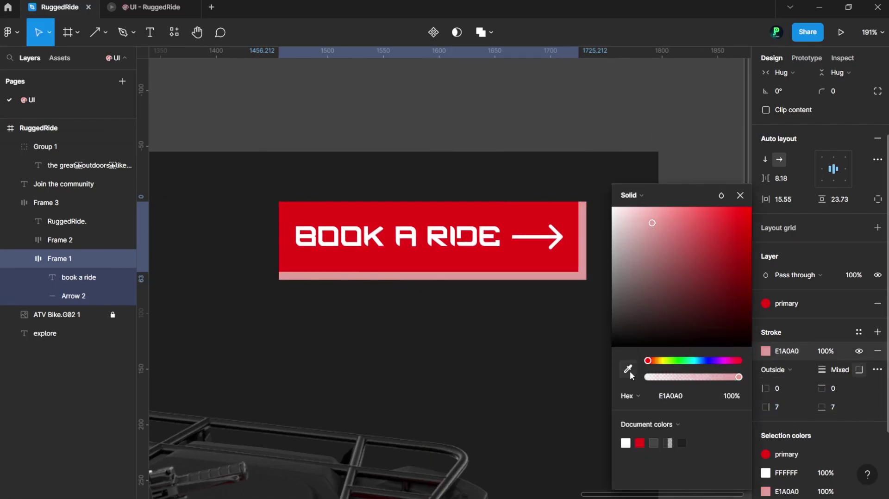
click(696, 103)
drag(635, 311, 614, 312)
Scrub the button's corner radius up to 14.
key(Escape)
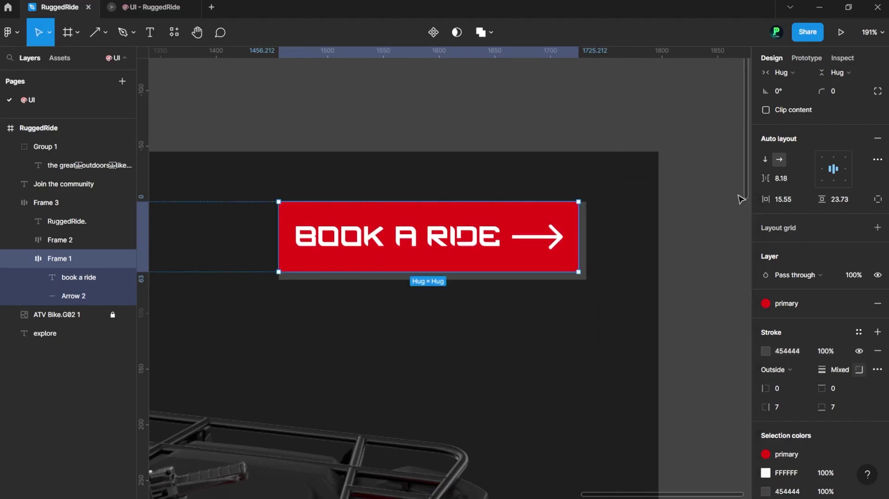
scroll(808, 184, up, 1)
scroll(808, 183, up, 1)
drag(822, 119, 82, 123)
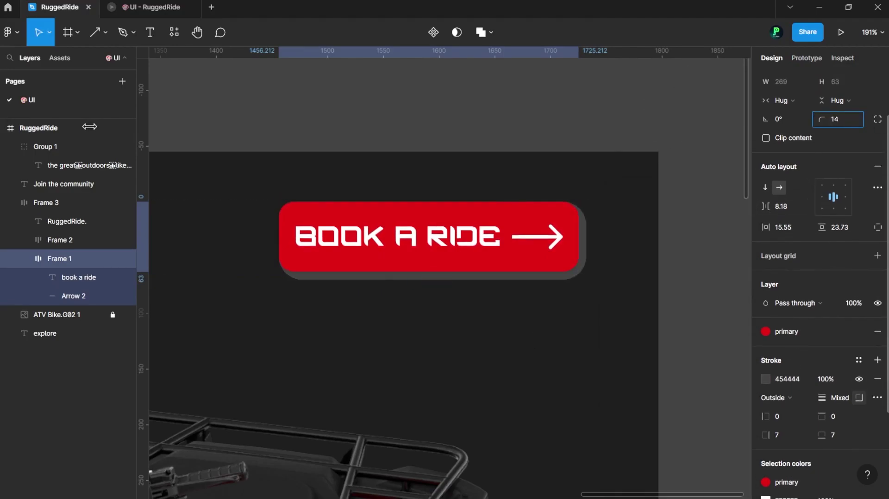
click(667, 257)
Undo the rounding and custom grey stroke, restoring square corners.
scroll(667, 256, down, 3)
scroll(667, 256, up, 5)
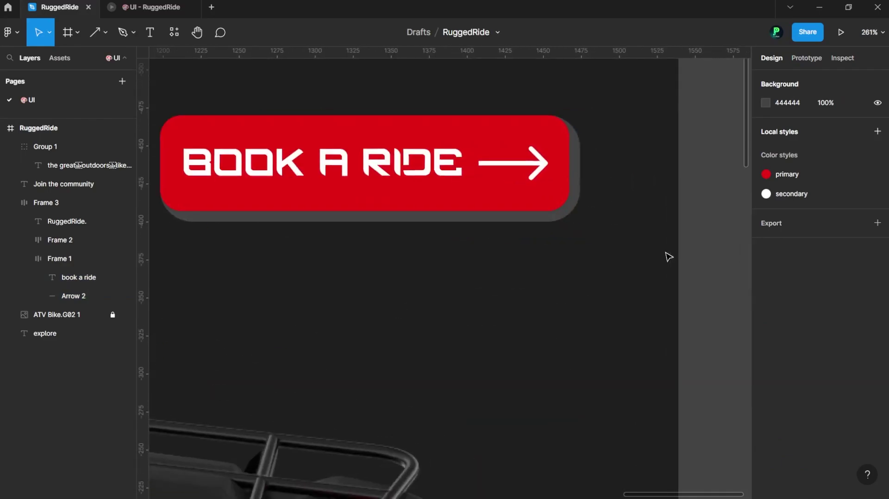
key(ctrl+z)
key(ctrl+z)
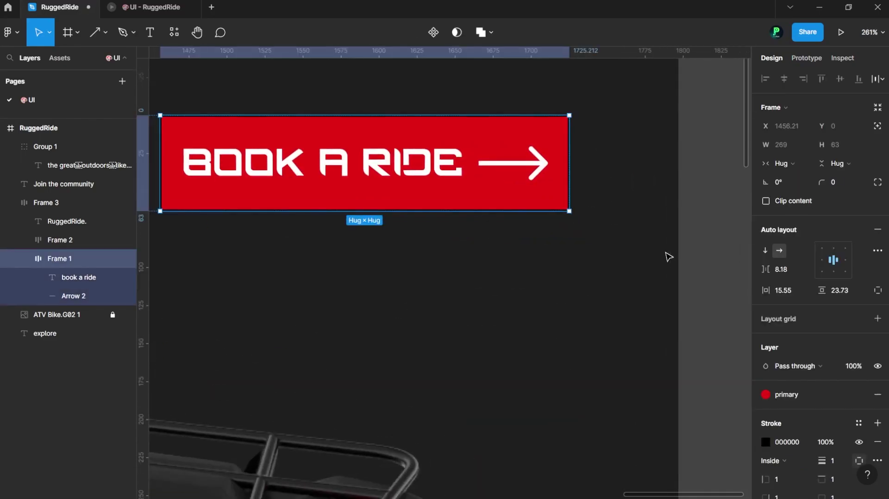
key(Escape)
scroll(669, 257, down, 5)
click(580, 218)
click(580, 218)
Place a button copy under the headline and group it with the headline and Join the community text.
scroll(582, 278, down, 5)
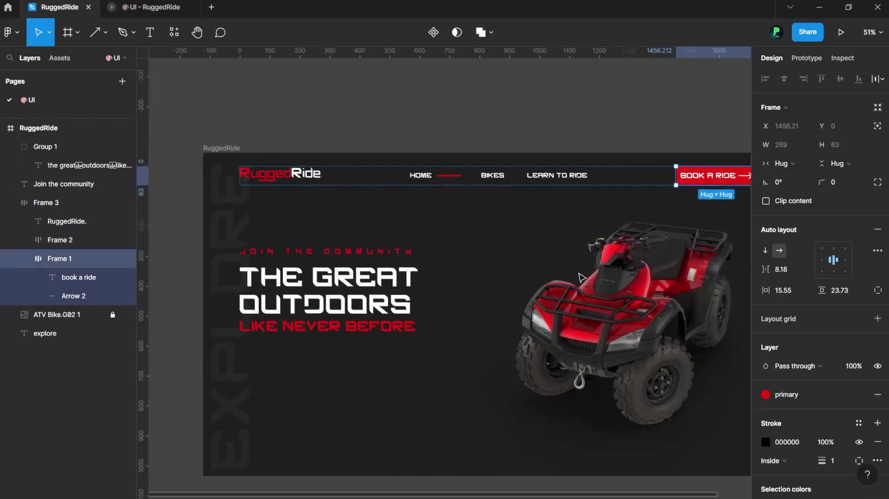
mouse_move(714, 167)
mouse_down()
mouse_move(262, 350)
mouse_move(271, 356)
mouse_up()
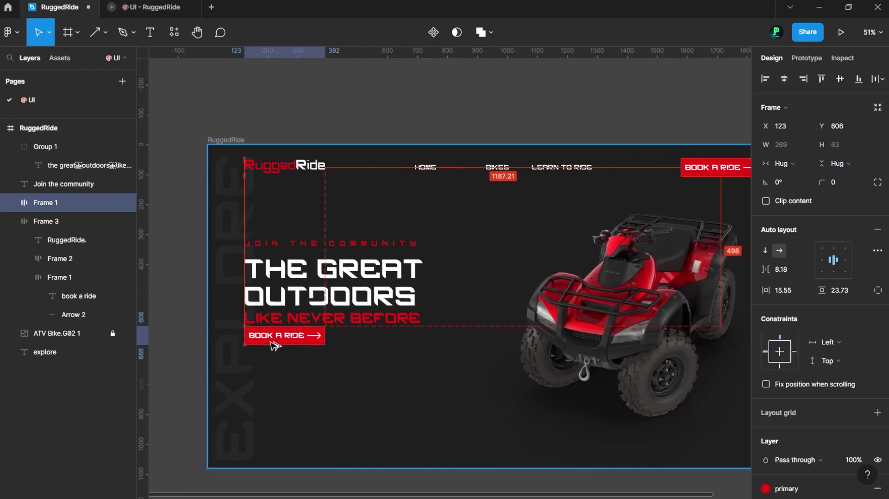
scroll(271, 355, up, 3)
click(299, 256)
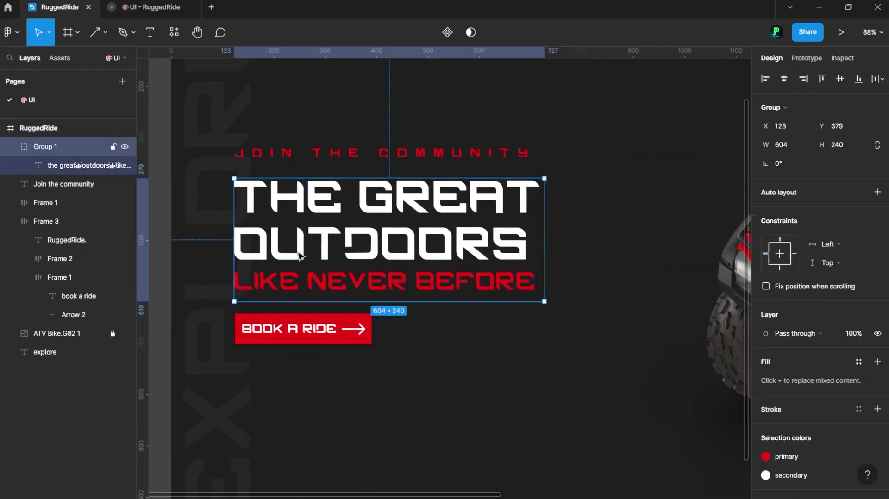
shift+click(360, 154)
shift+click(125, 203)
key(ctrl+g)
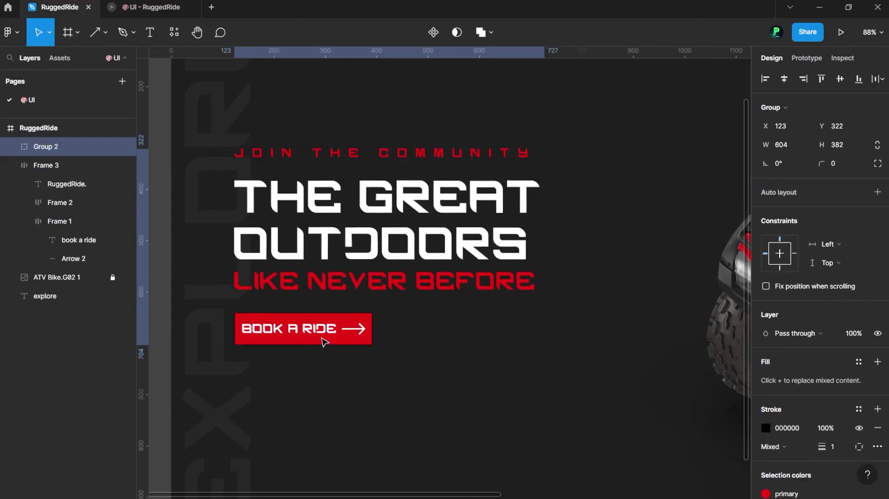
click(407, 389)
scroll(407, 392, down, 5)
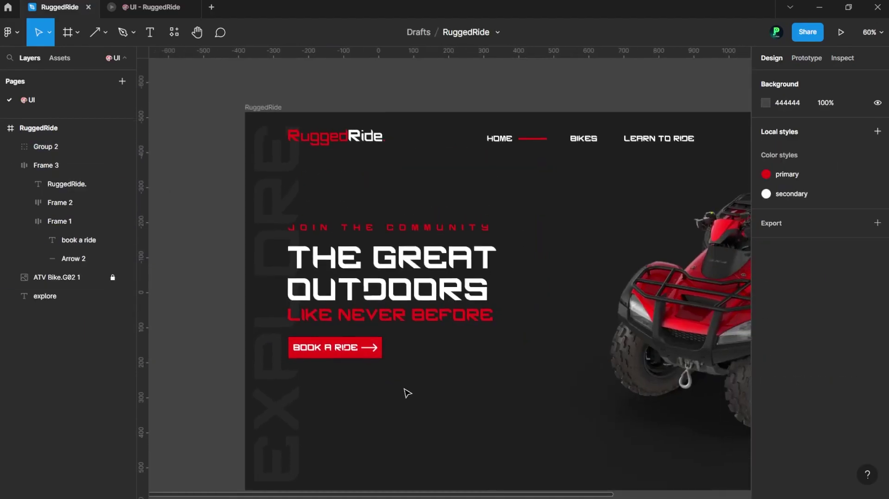
click(409, 314)
click(486, 145)
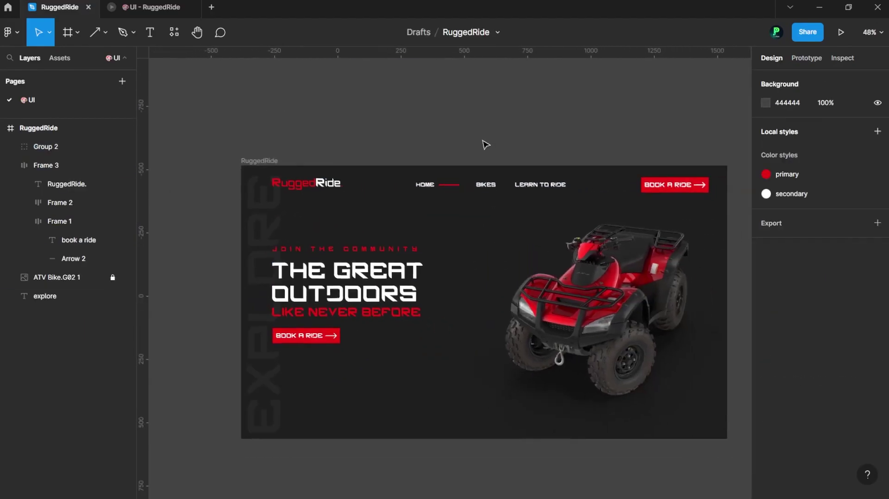
scroll(486, 145, up, 1)
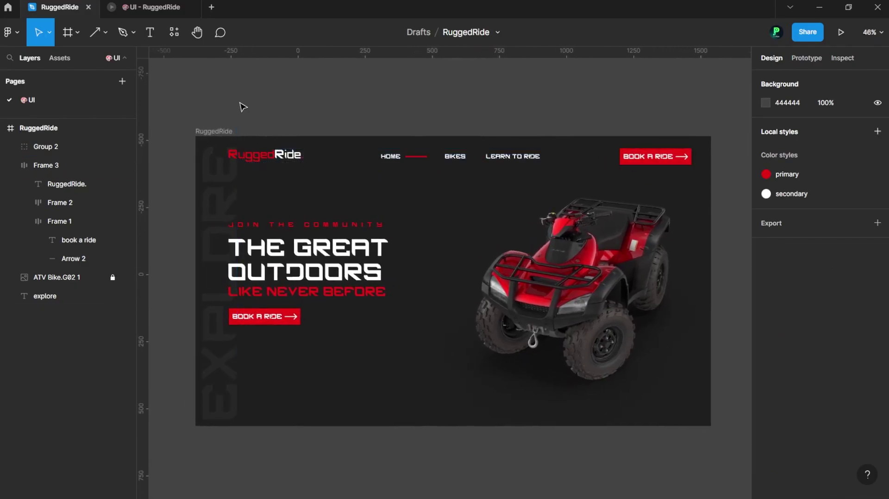
Draw a 1920×258 rectangle across the frame bottom with a white fill.
key(r)
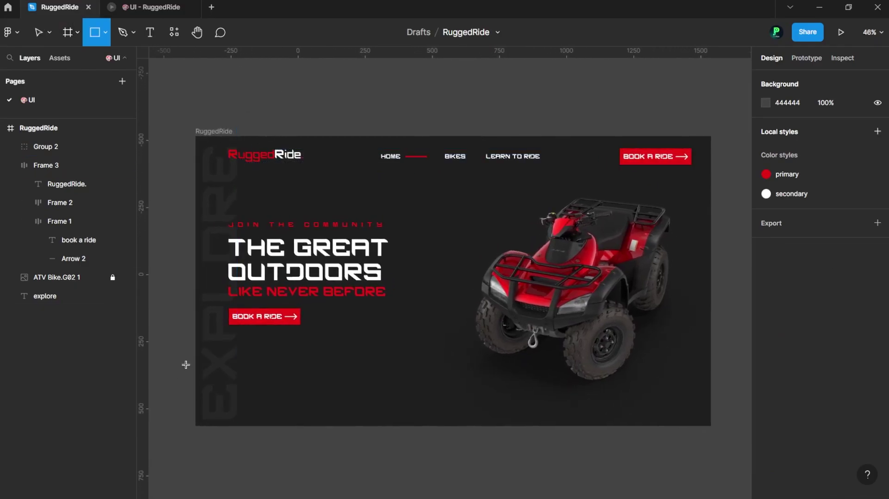
drag(195, 357, 712, 426)
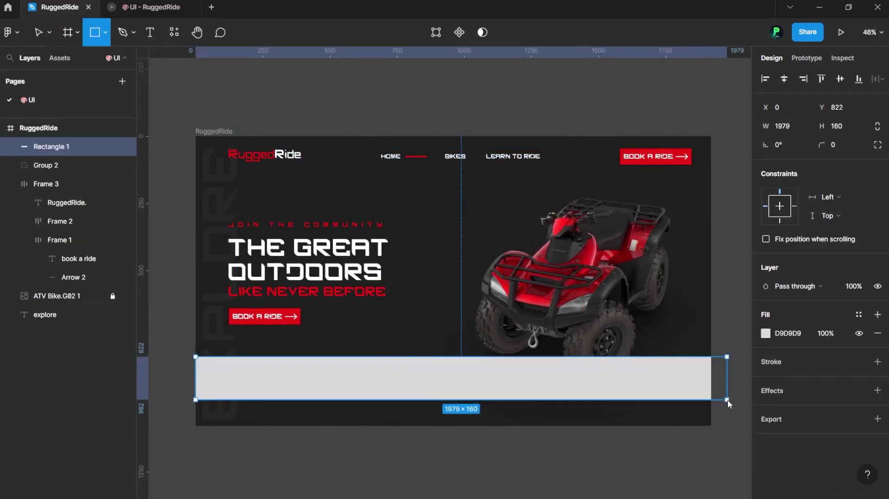
click(766, 334)
drag(616, 217, 575, 182)
Add a blur effect, trying layer blur at 10, then background blur at 410.
click(878, 391)
click(808, 409)
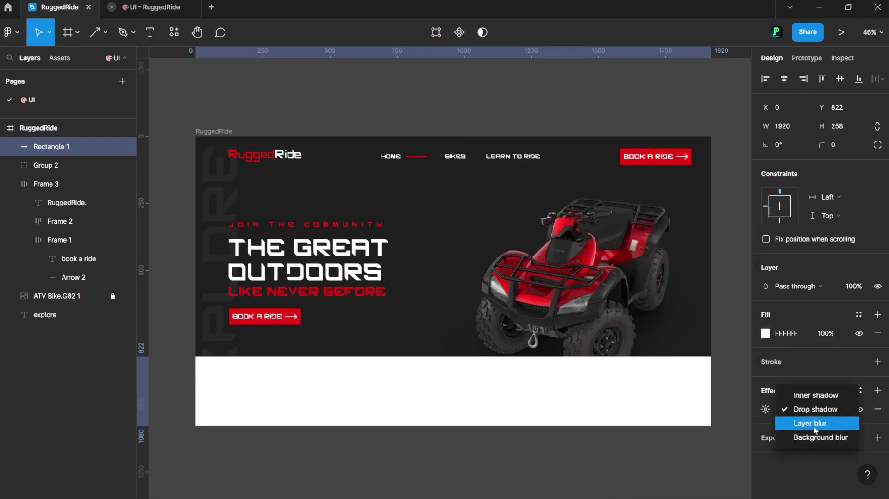
click(815, 423)
click(766, 410)
text(100)
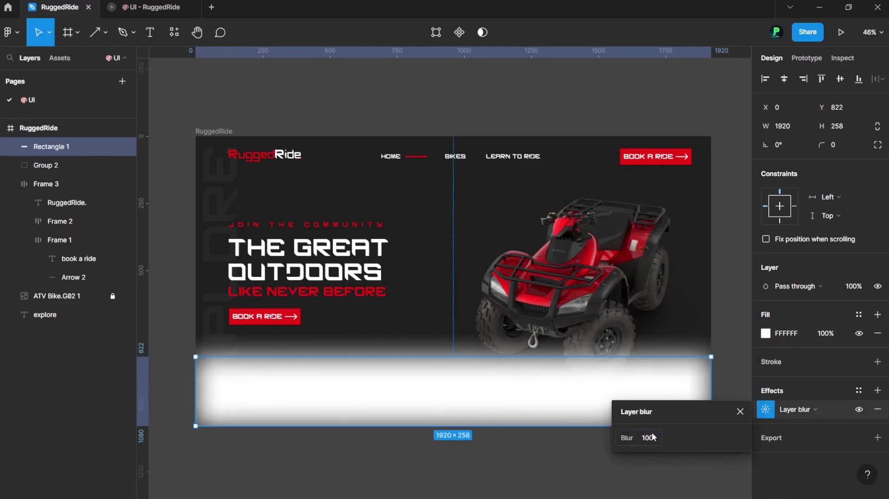
click(803, 409)
click(806, 424)
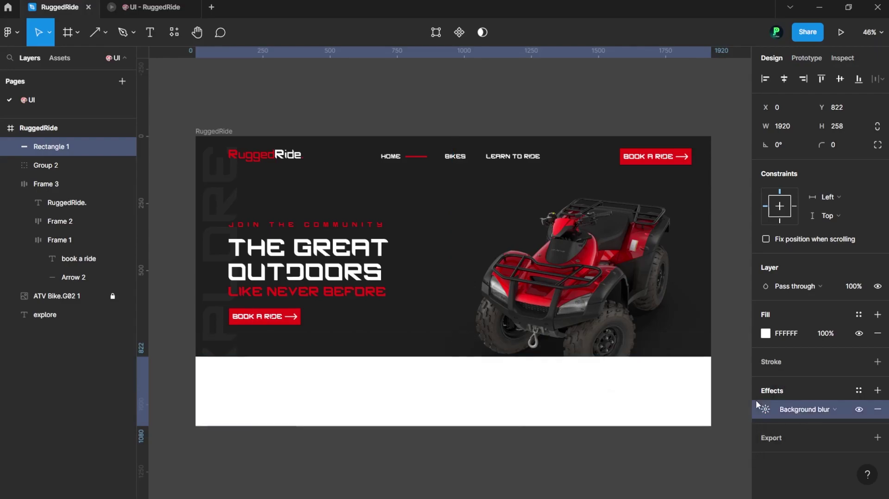
click(766, 410)
key(shift+Up)
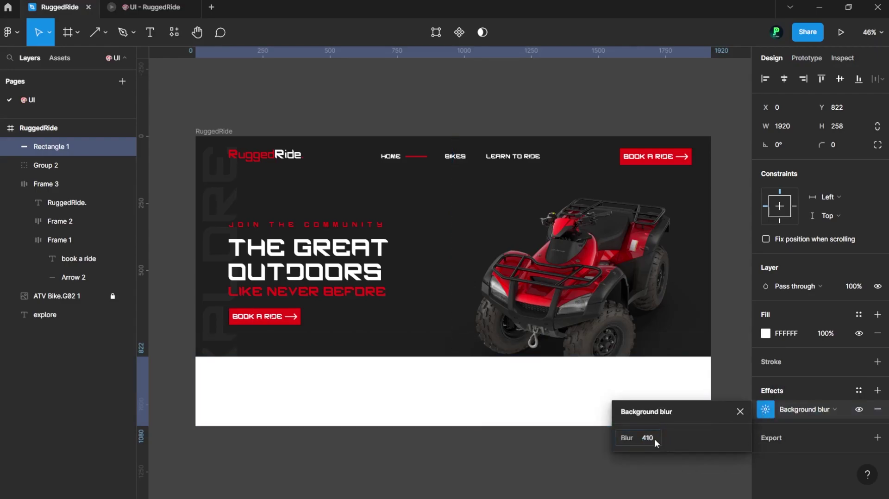
click(741, 412)
Set layer opacity to 12 and switch the effect back to Layer blur.
click(852, 287)
text(12)
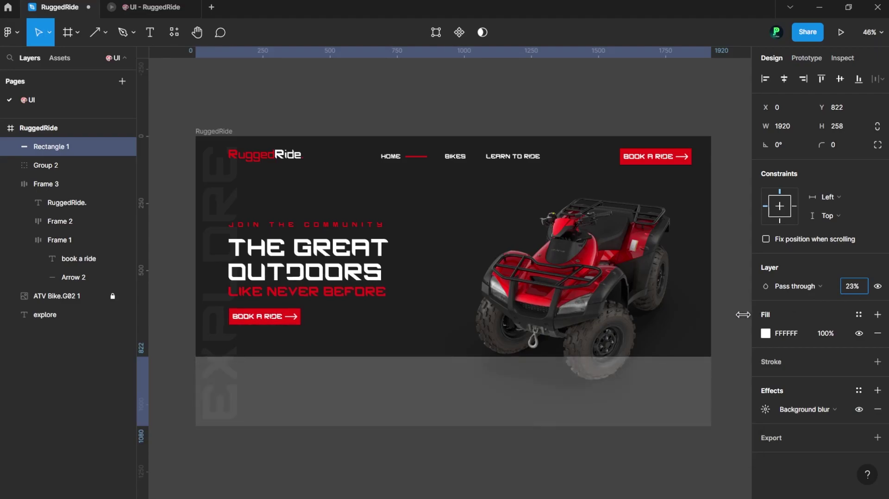
click(766, 409)
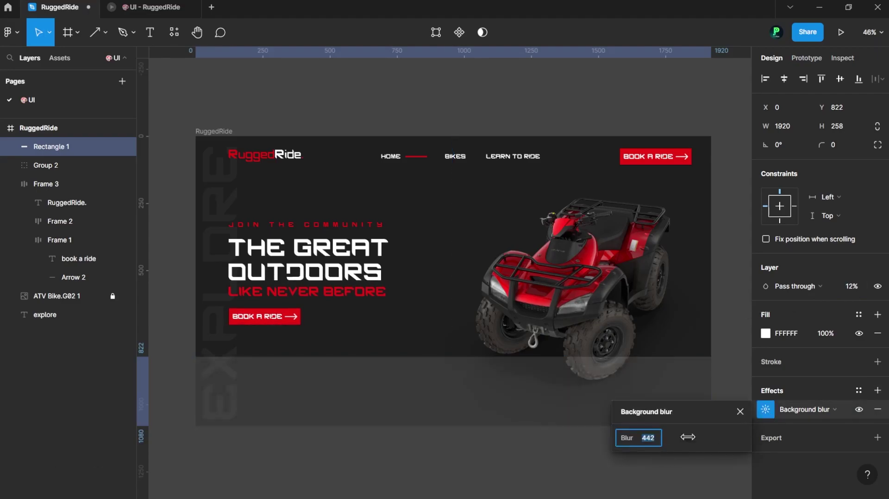
click(815, 410)
click(364, 401)
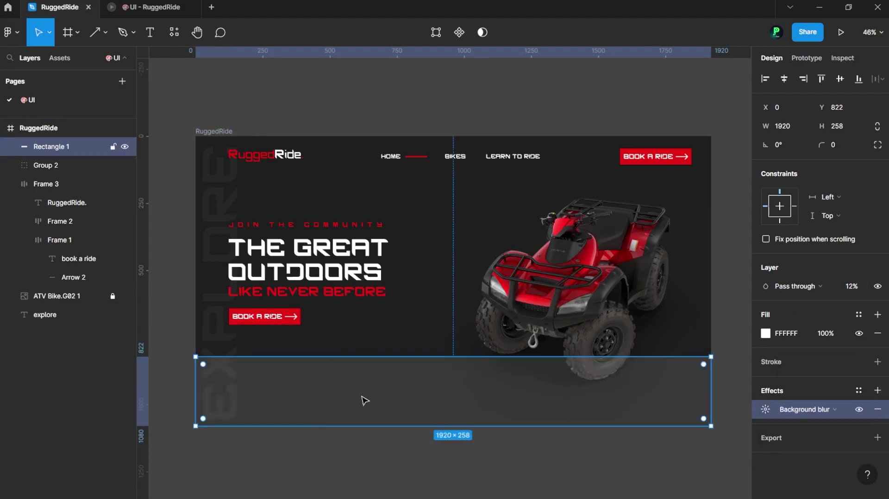
click(814, 411)
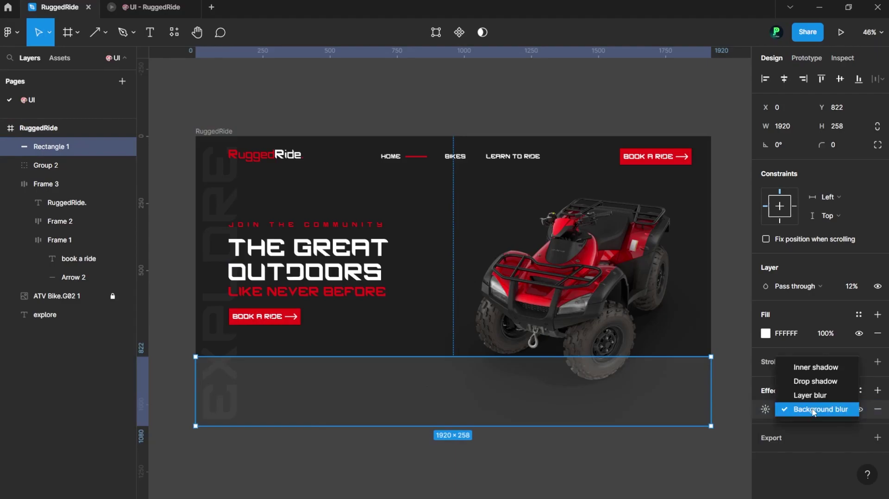
click(825, 369)
click(806, 409)
click(797, 439)
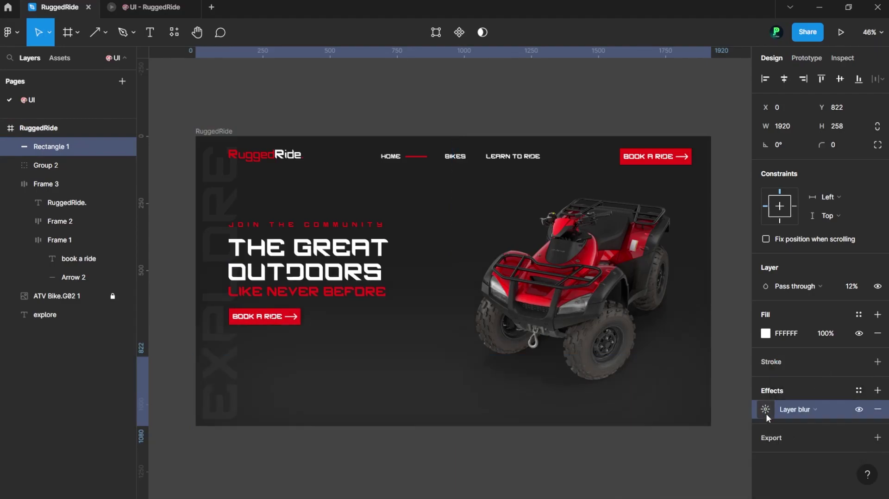
Raise the layer opacity to 47% and change the fill to red E51212.
mouse_move(852, 286)
mouse_down()
mouse_move(30, 302)
mouse_move(10, 319)
mouse_up()
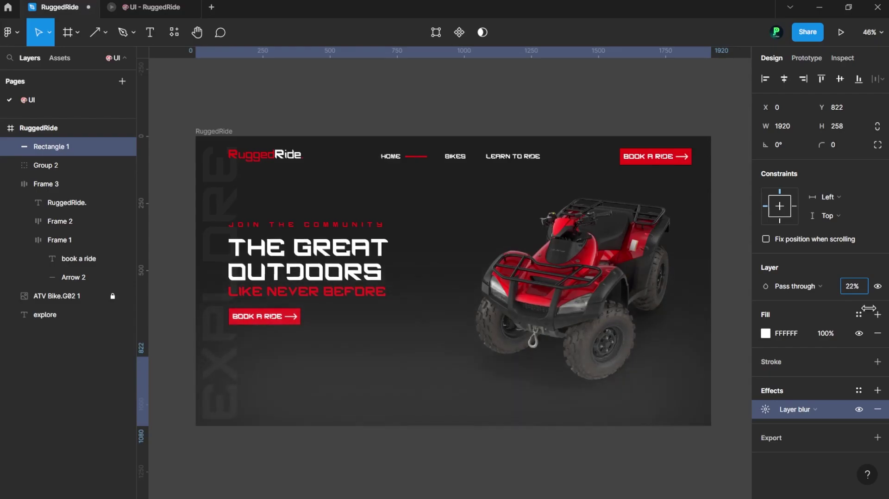
click(767, 410)
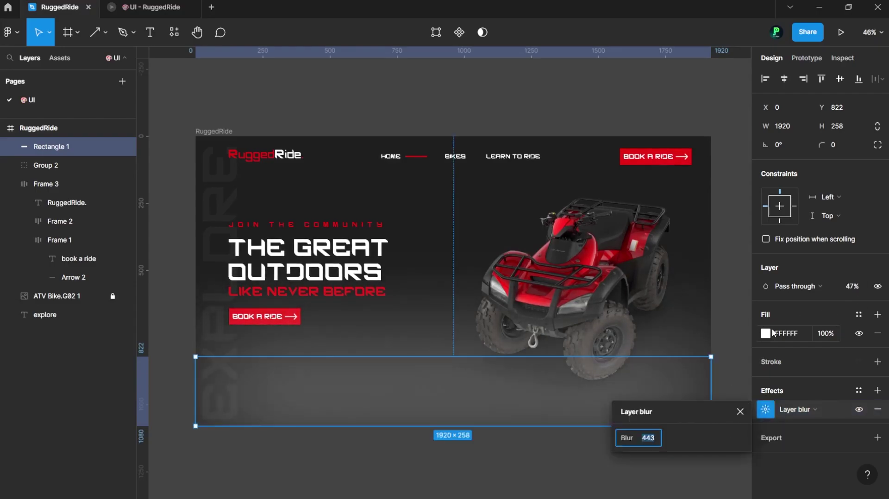
click(765, 334)
click(640, 444)
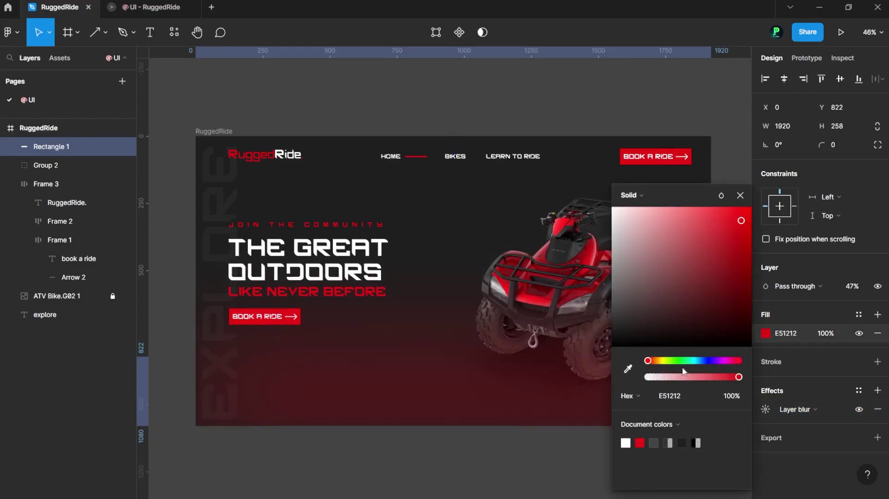
Resize Rectangle 1 to 1920×533 at Y 641 and move it below ATV Bike in the layers.
click(740, 195)
mouse_move(508, 357)
mouse_down()
mouse_move(508, 287)
mouse_move(507, 299)
mouse_up()
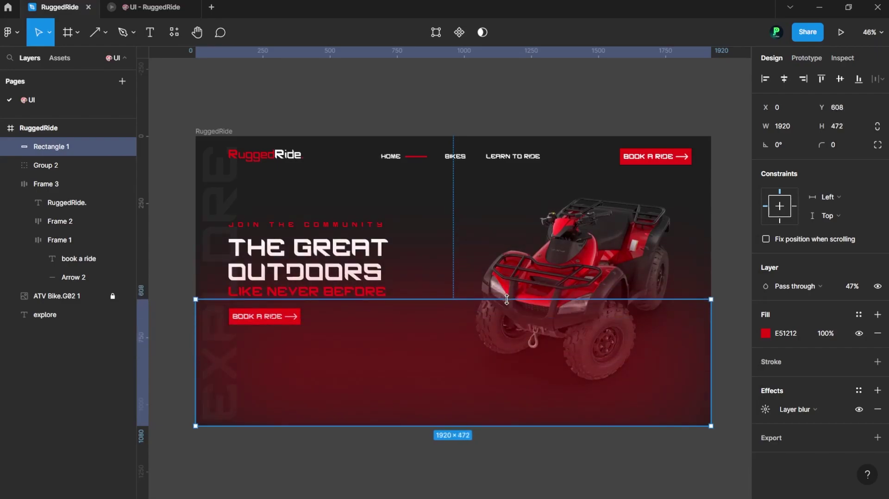
drag(453, 425, 453, 451)
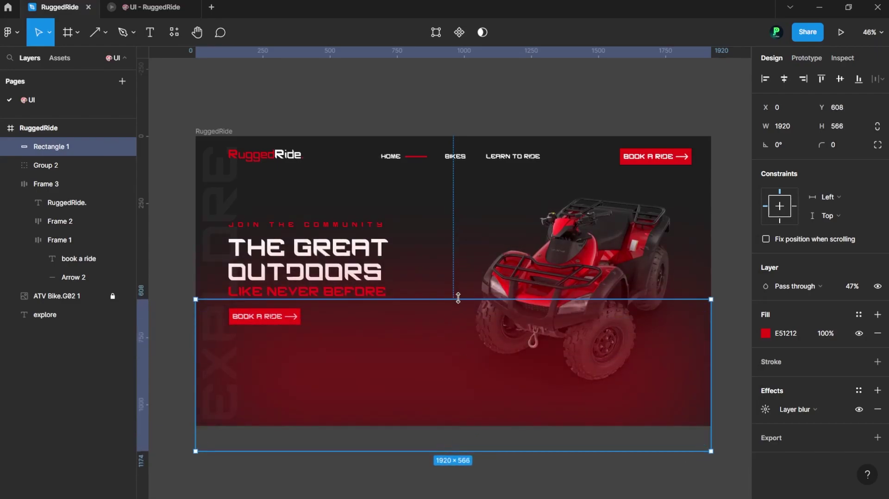
mouse_move(458, 298)
mouse_down()
mouse_move(462, 291)
mouse_move(456, 310)
mouse_up()
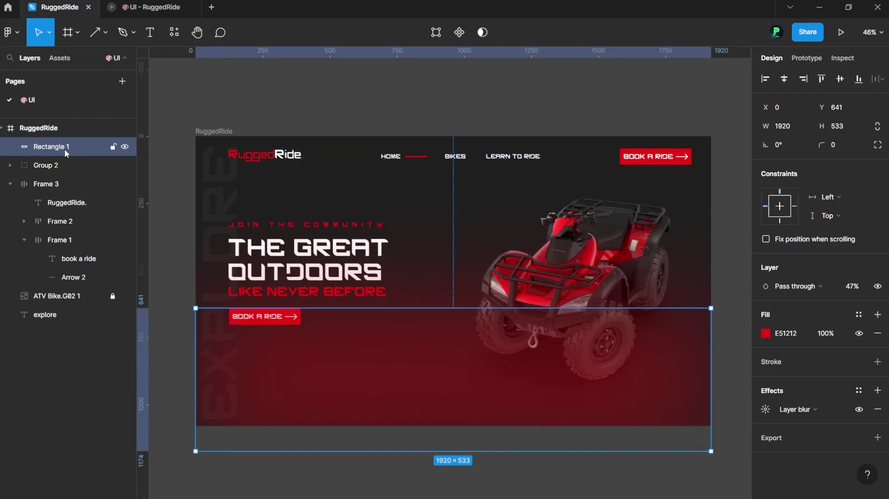
drag(63, 148, 79, 302)
click(286, 104)
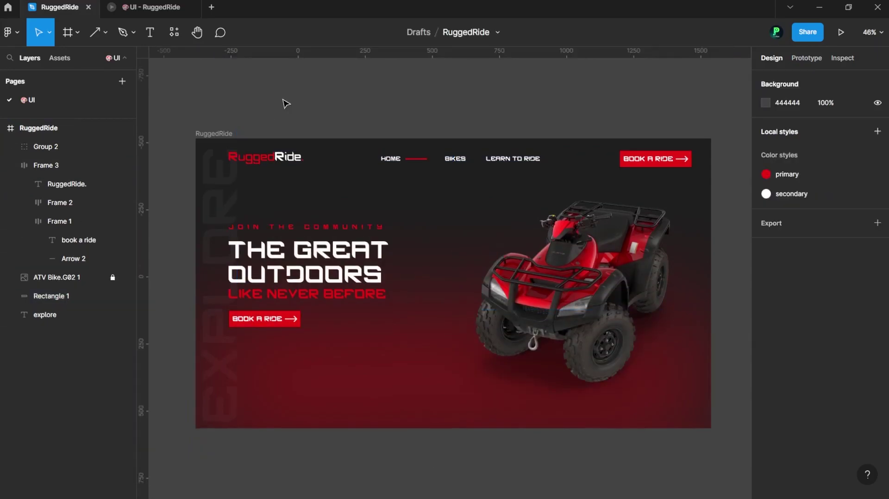
scroll(286, 104, up, 1)
Scale Rectangle 1 to 2640.91×733.13 and rotate it about 52° across the frame.
click(466, 340)
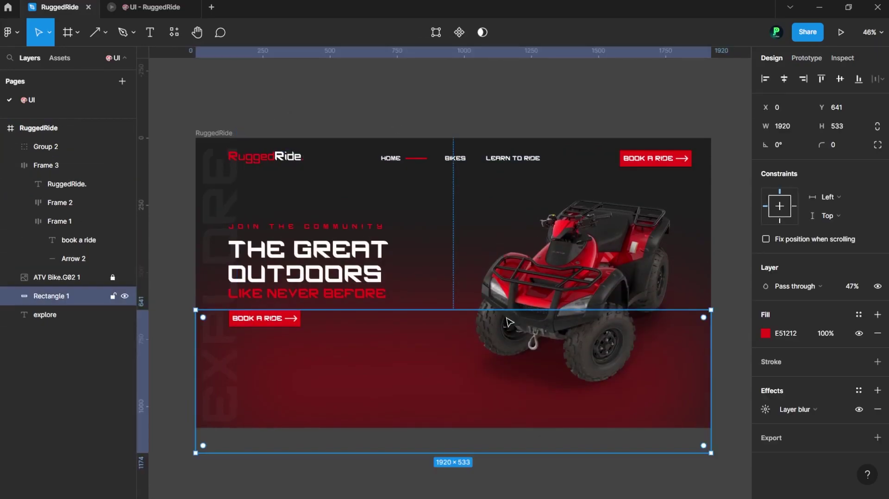
scroll(505, 320, down, 5)
mouse_move(595, 313)
mouse_down()
mouse_move(582, 318)
mouse_move(613, 301)
mouse_up()
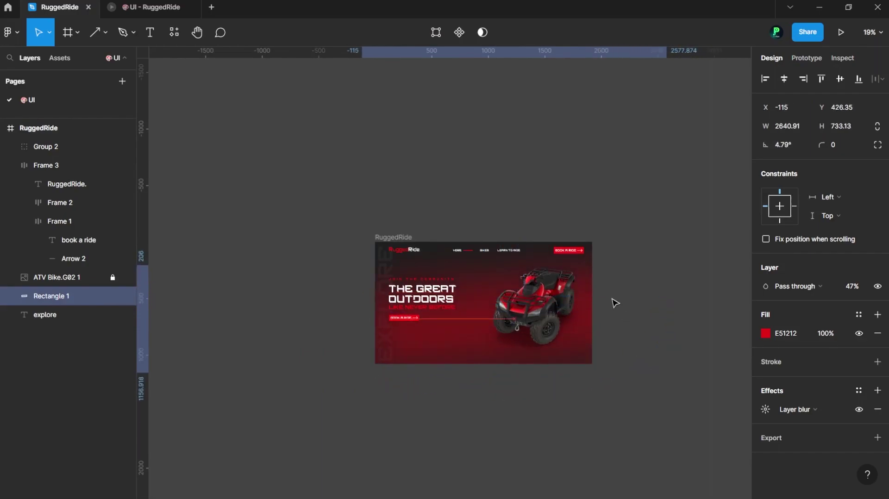
drag(665, 269, 564, 223)
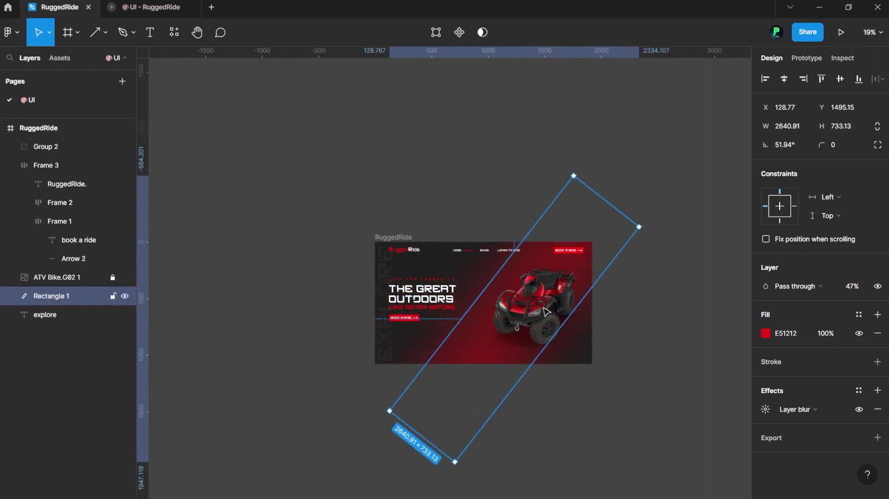
Set the rectangle's layer blur to 1300.
click(766, 410)
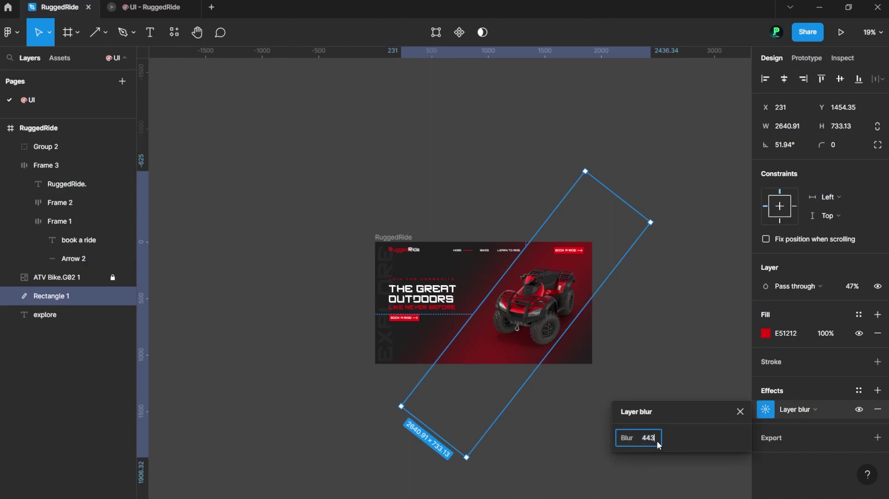
text(00)
key(Return)
text(1000)
key(Return)
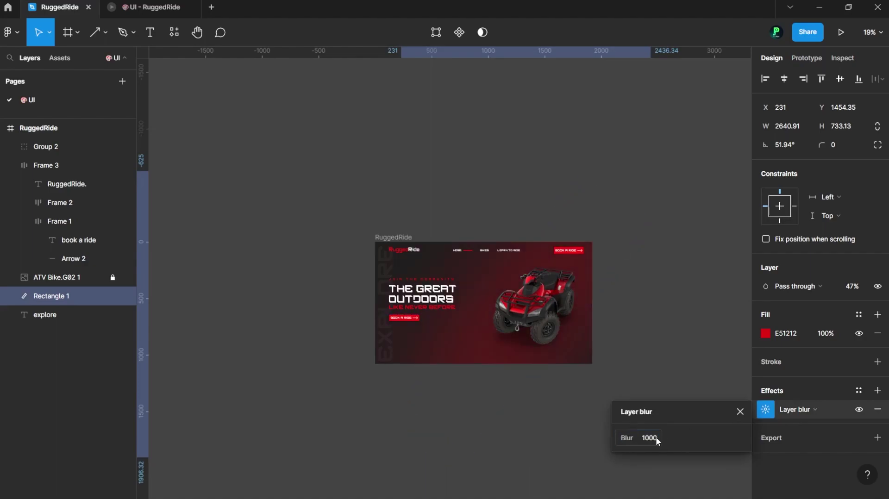
text(0)
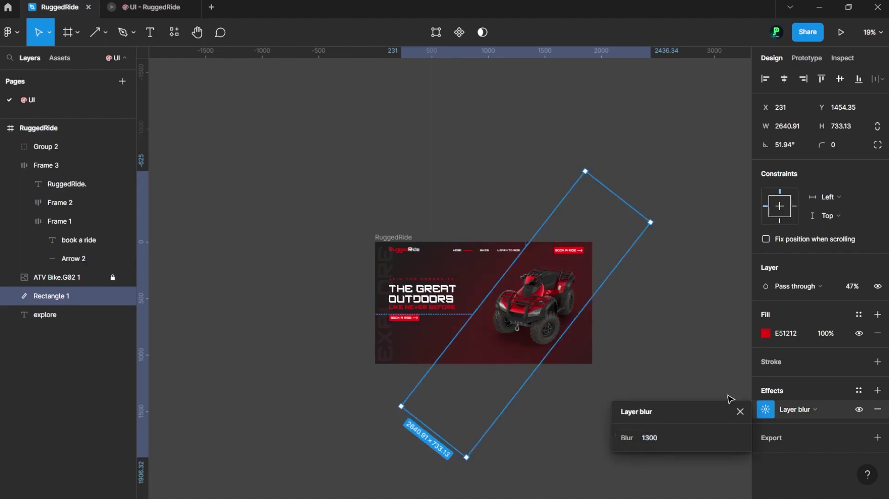
click(669, 373)
scroll(669, 373, up, 5)
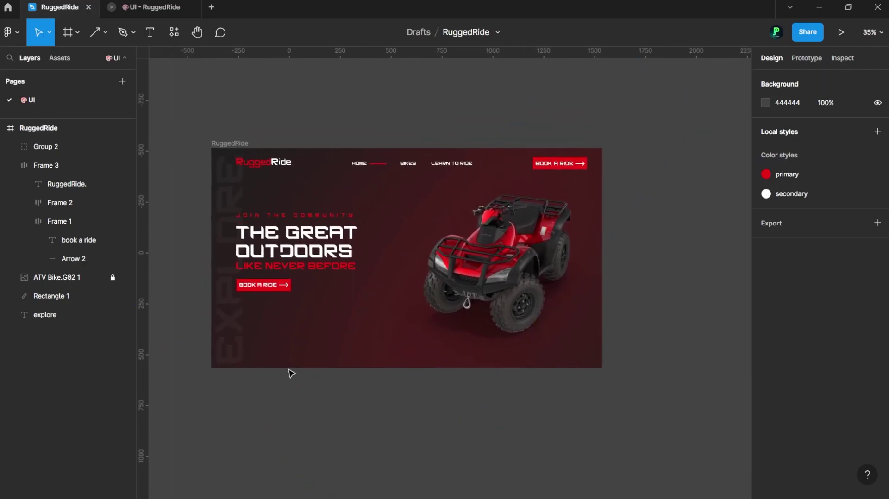
click(415, 368)
click(270, 380)
scroll(270, 379, down, 2)
scroll(213, 258, up, 3)
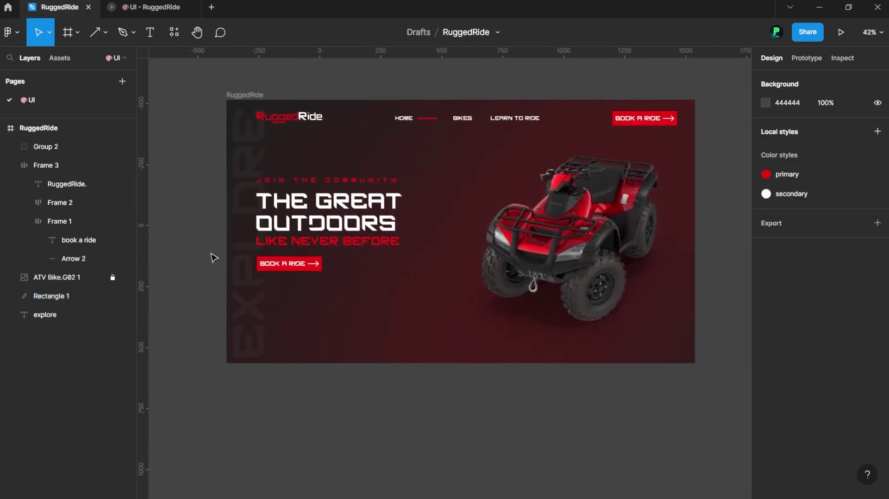
click(69, 32)
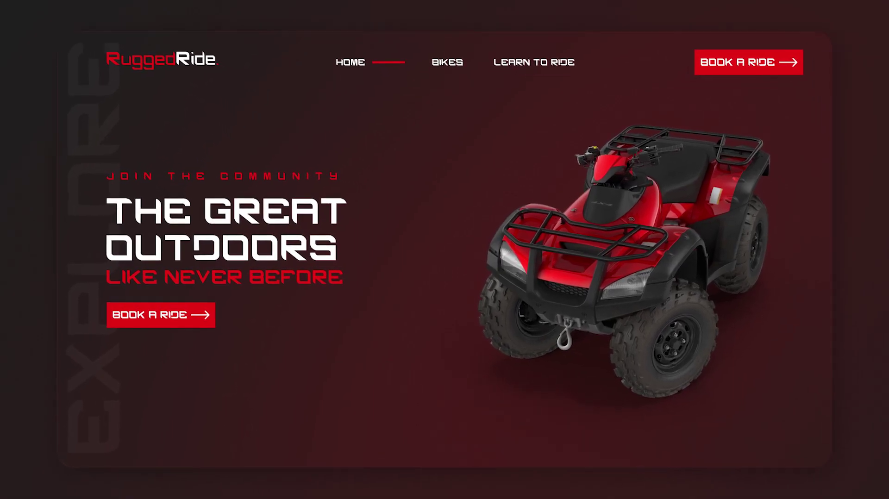